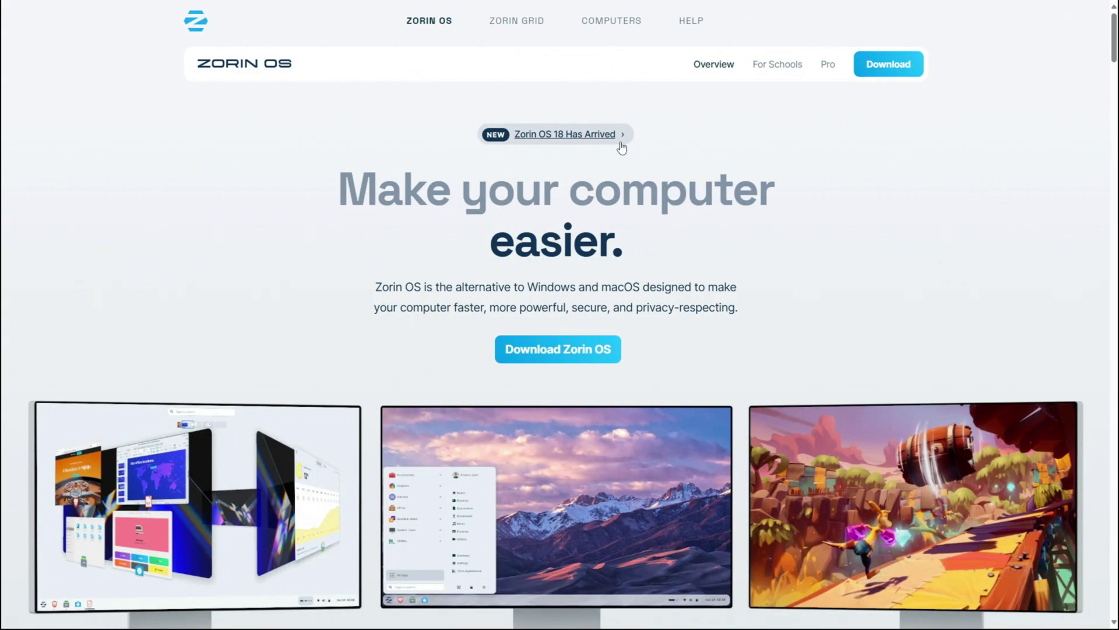
Step: Browse the Zorin OS homepage features, then go to the Zorin OS 18 download page
scroll(274, 209, "down", 20)
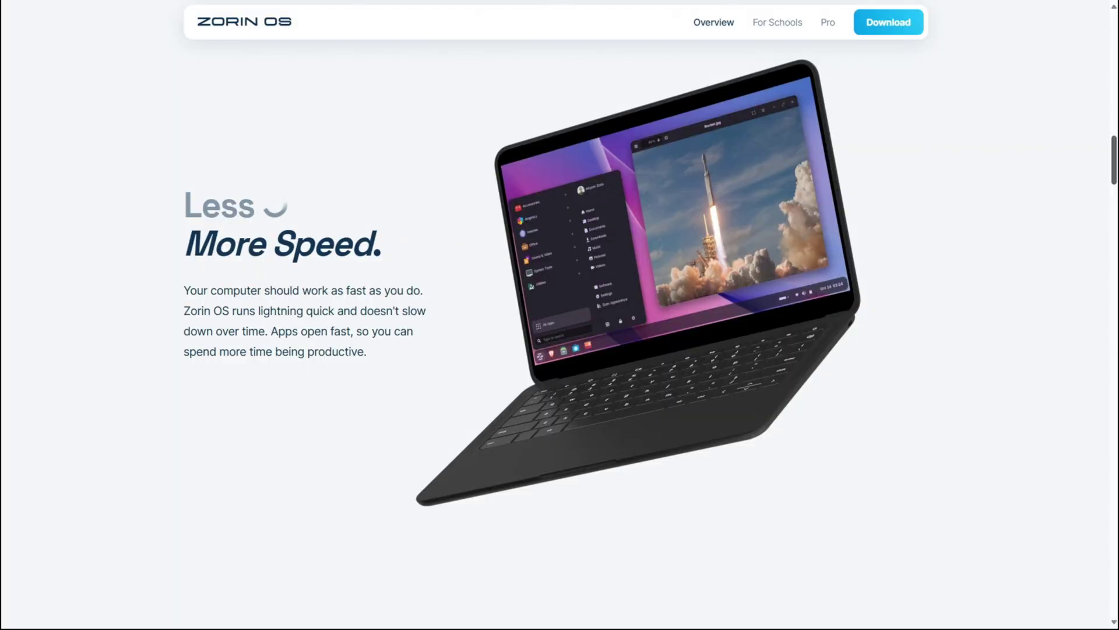
scroll(1060, 292, "down", 8)
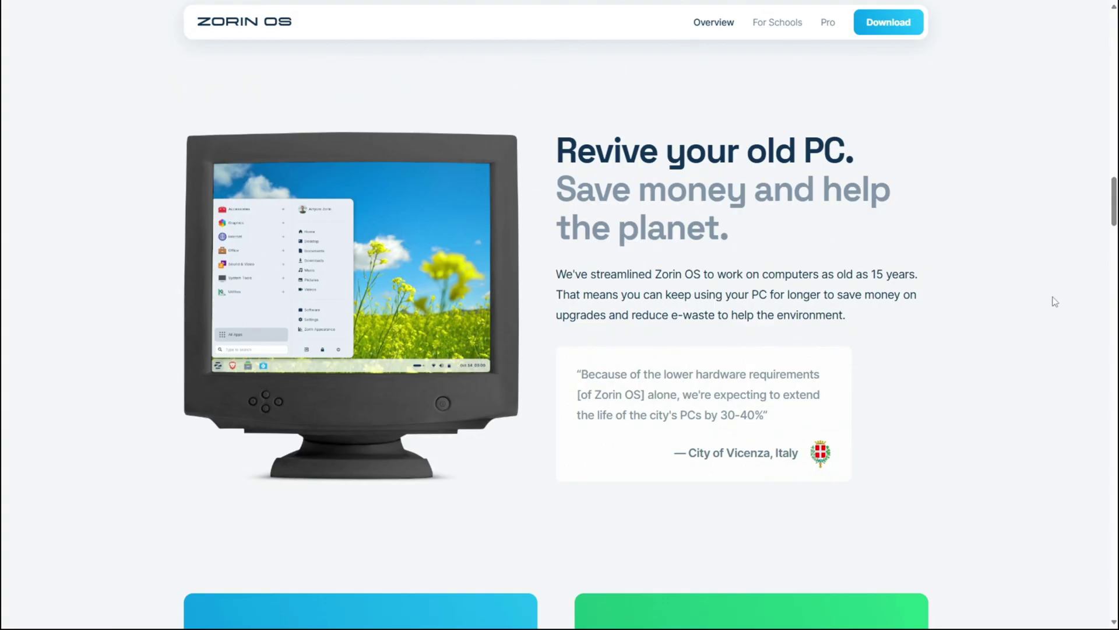
scroll(1055, 301, "down", 5)
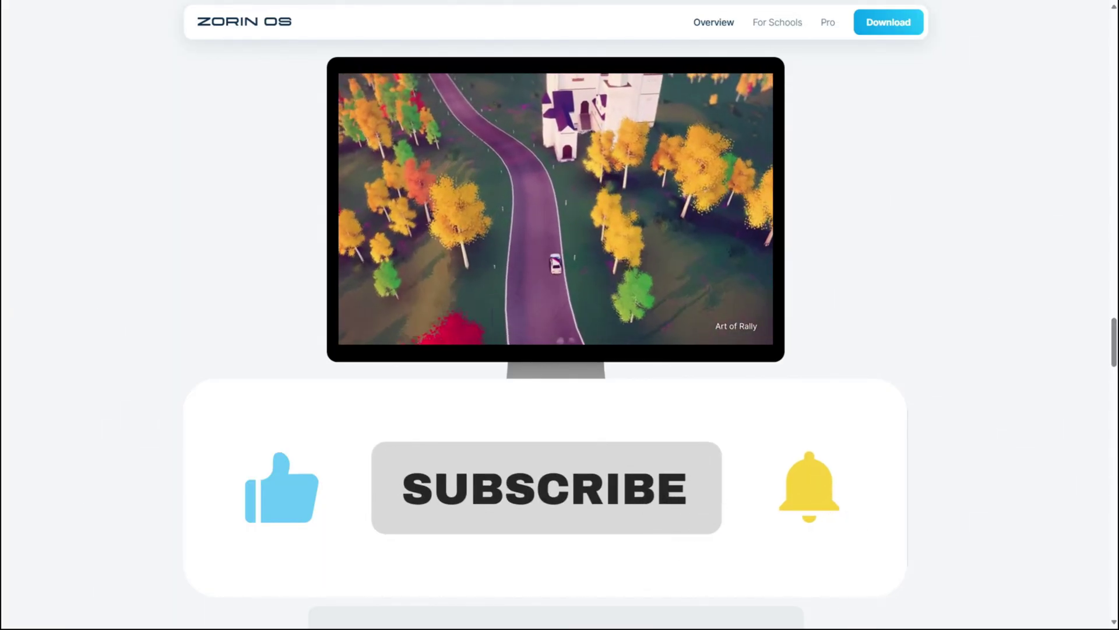
scroll(628, 513, "down", 15)
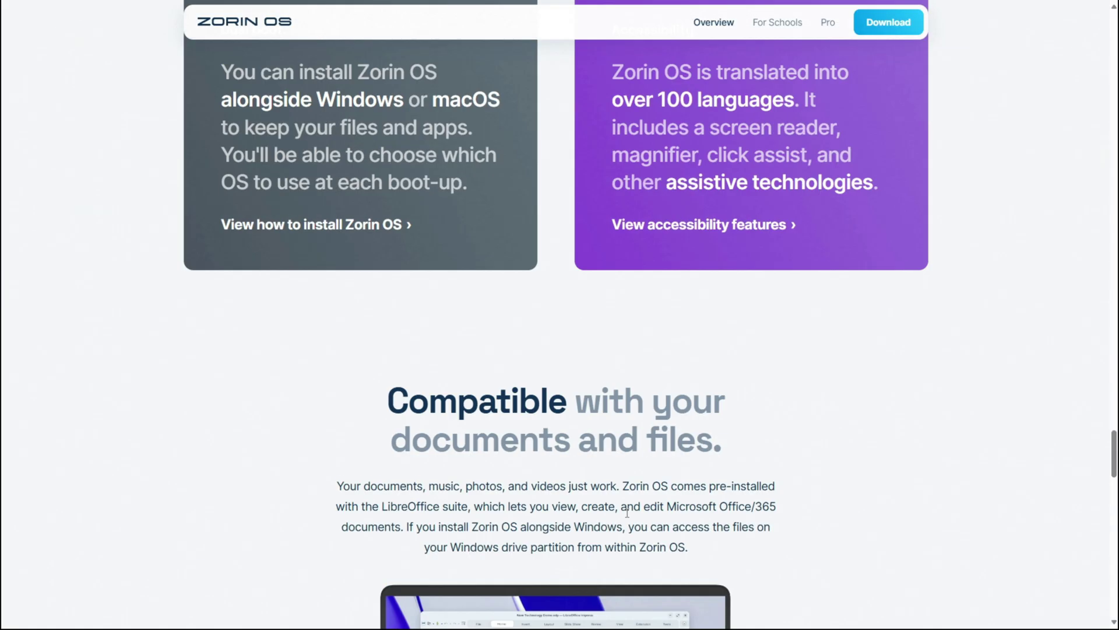
scroll(627, 512, "down", 10)
scroll(627, 512, "up", 2)
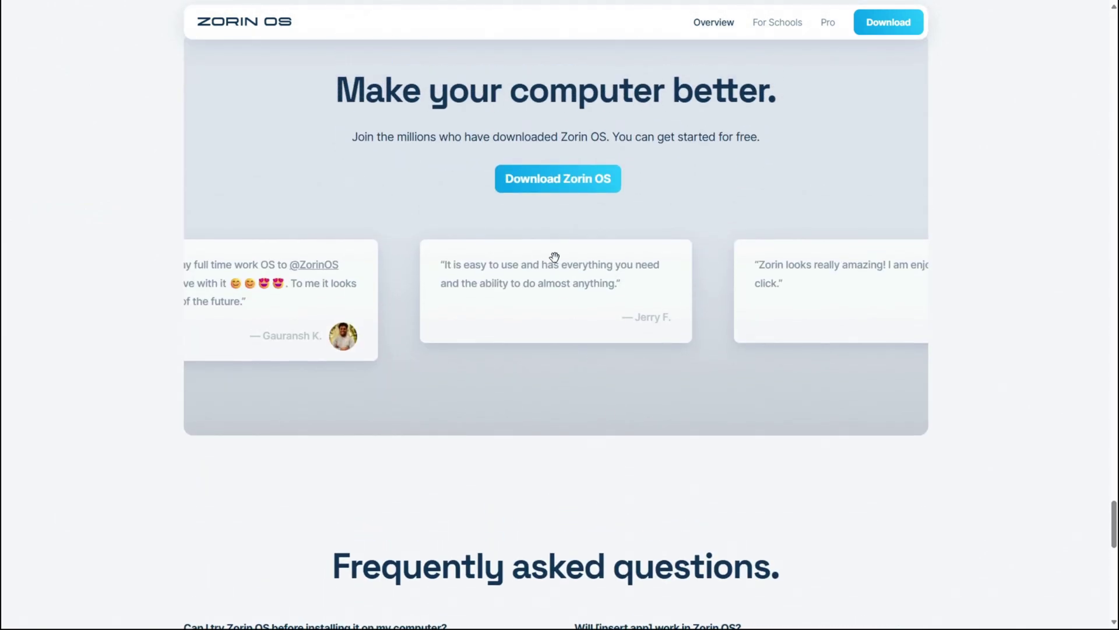
left_click(566, 197)
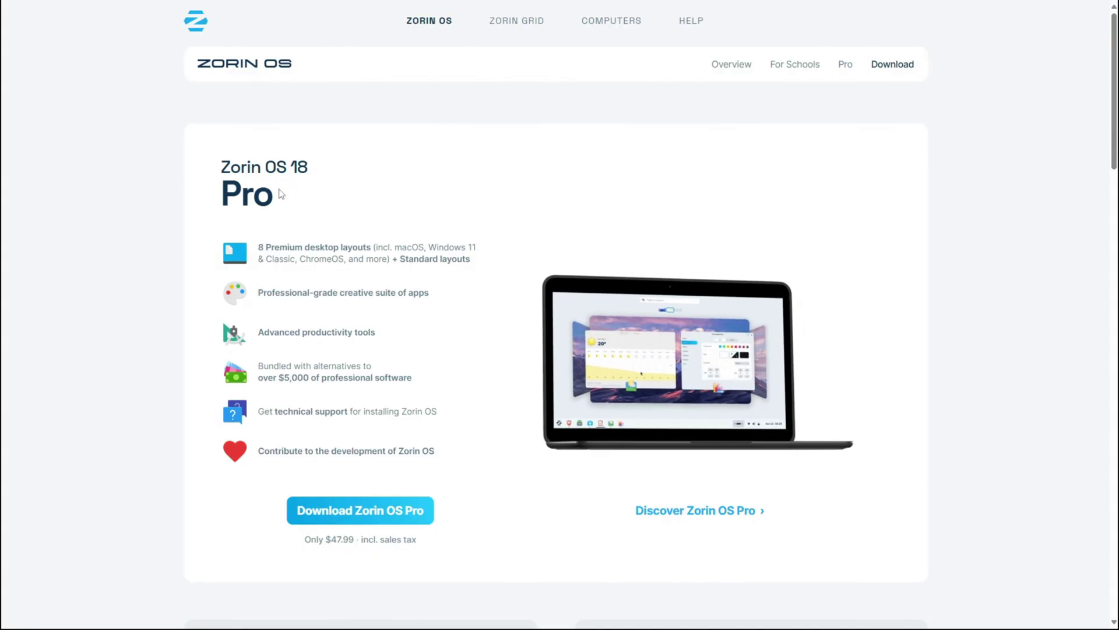
Step: Download the free Zorin OS 18 Core edition ISO, skipping the newsletter signup
scroll(499, 397, "down", 10)
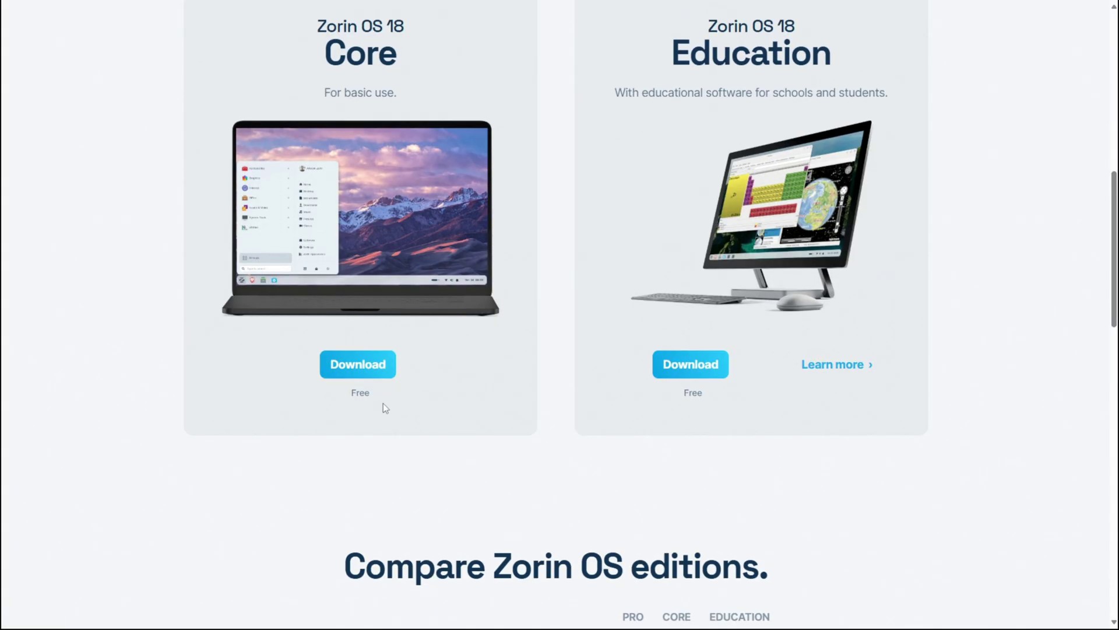
scroll(383, 407, "up", 1)
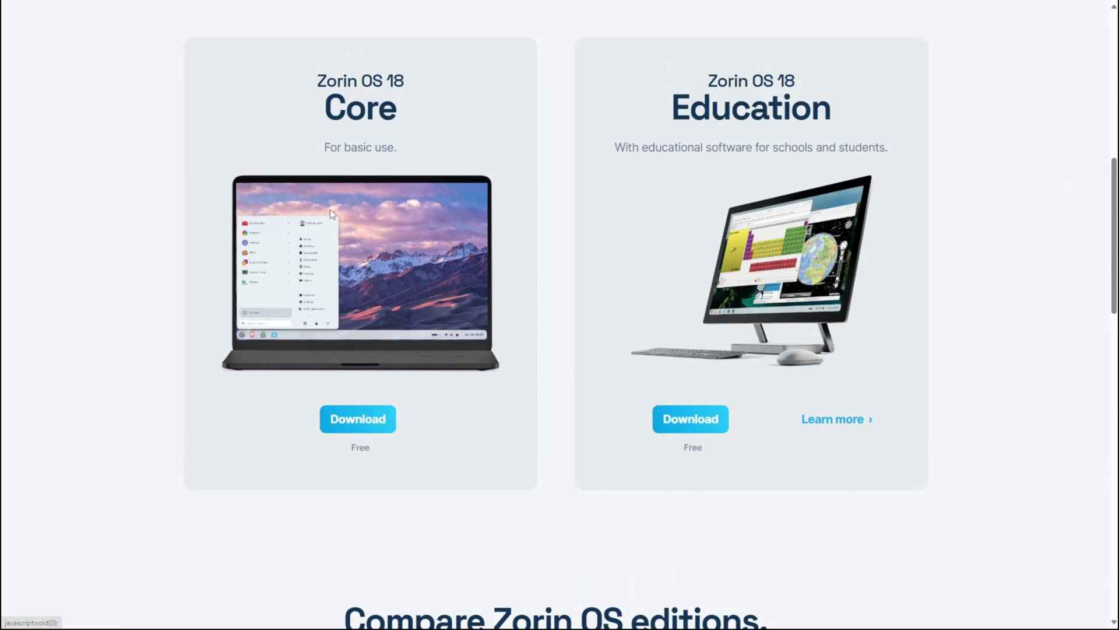
left_click(376, 431)
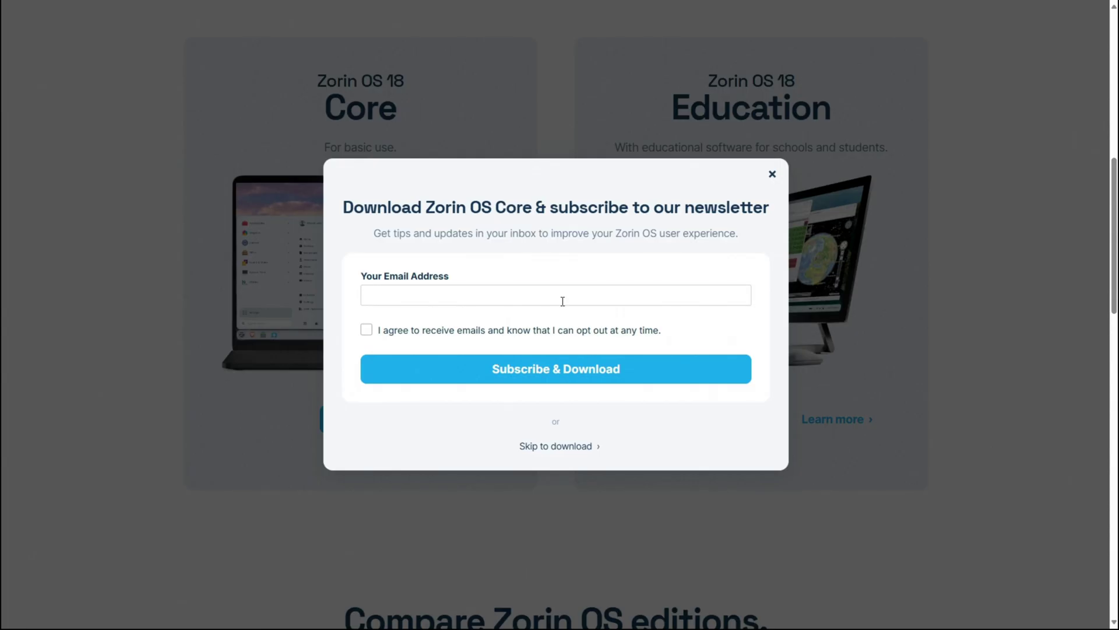
left_click(555, 447)
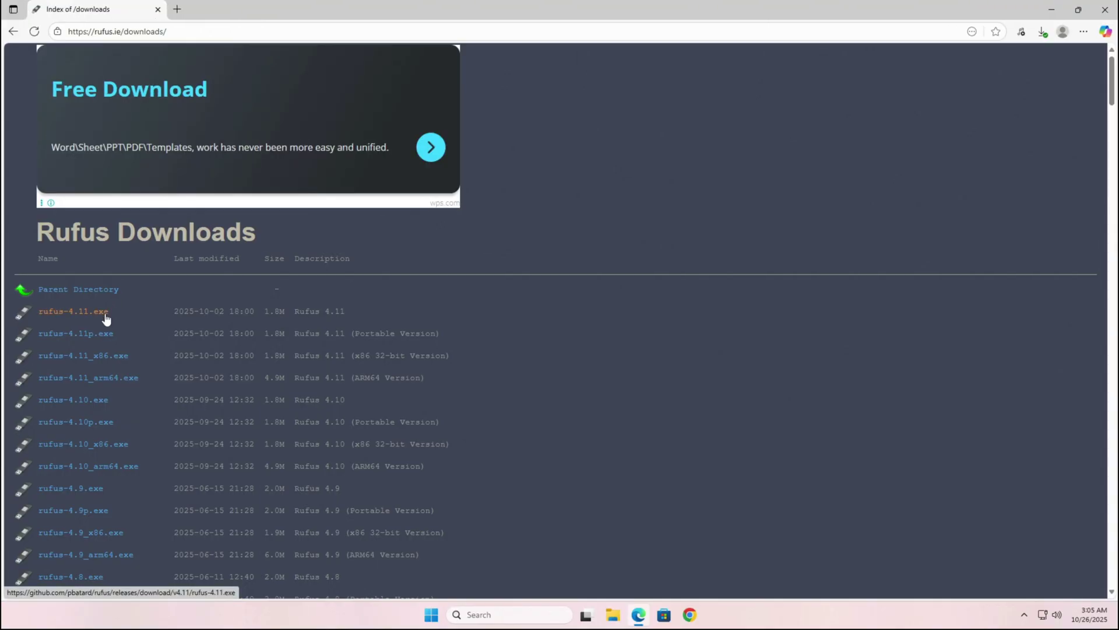
Step: Download portable Rufus 4.11 (rufus-4.11p.exe), dismiss the ad, and run the downloaded file
left_click(106, 319)
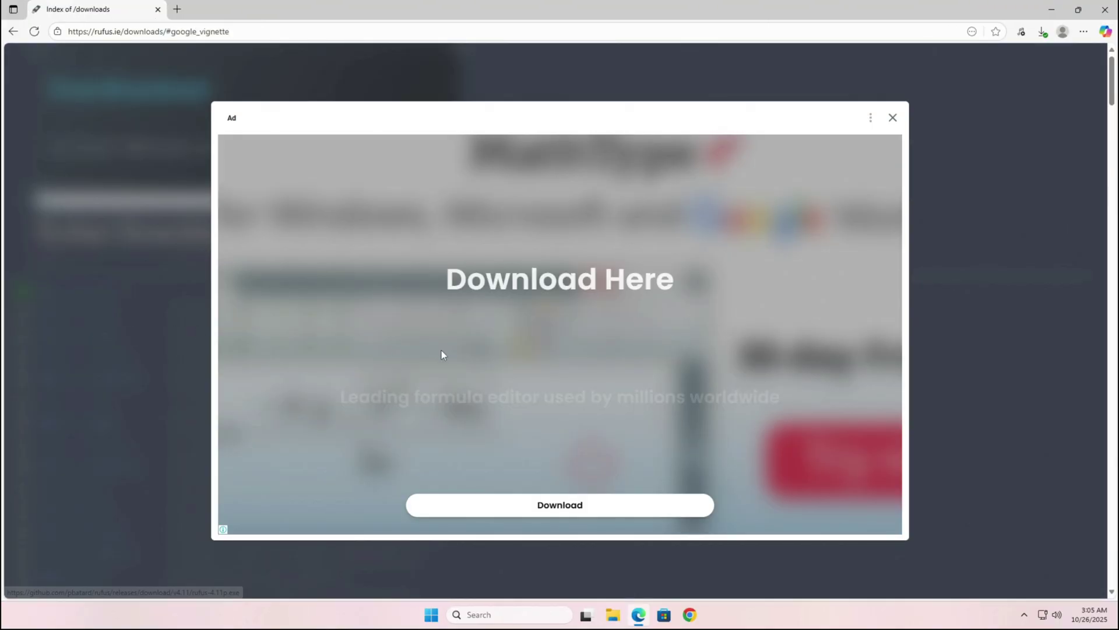
left_click(893, 117)
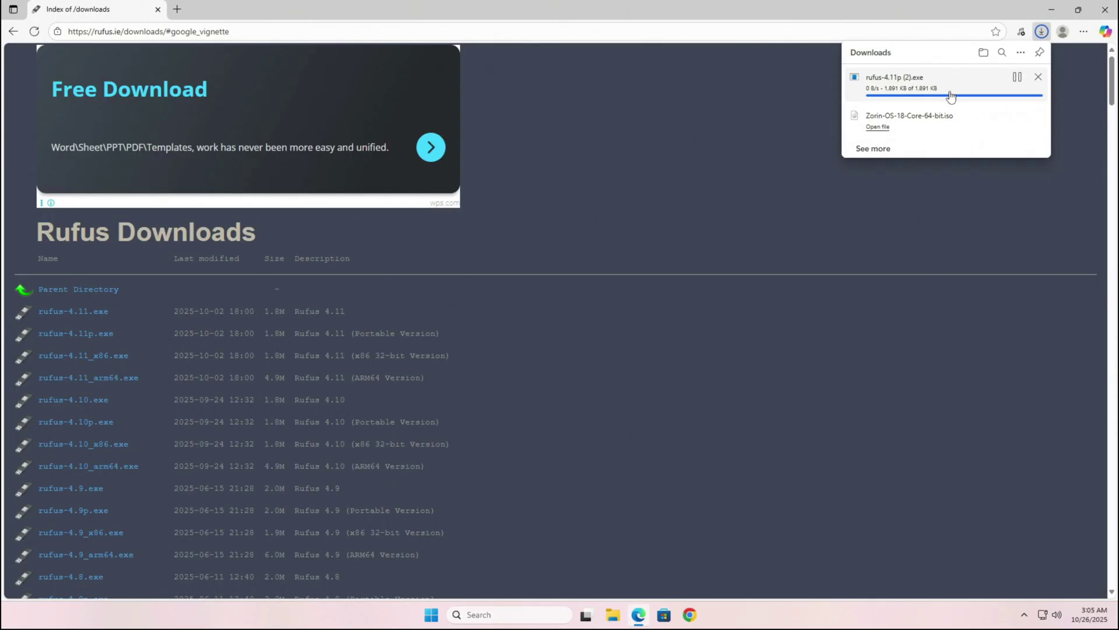
left_click(895, 93)
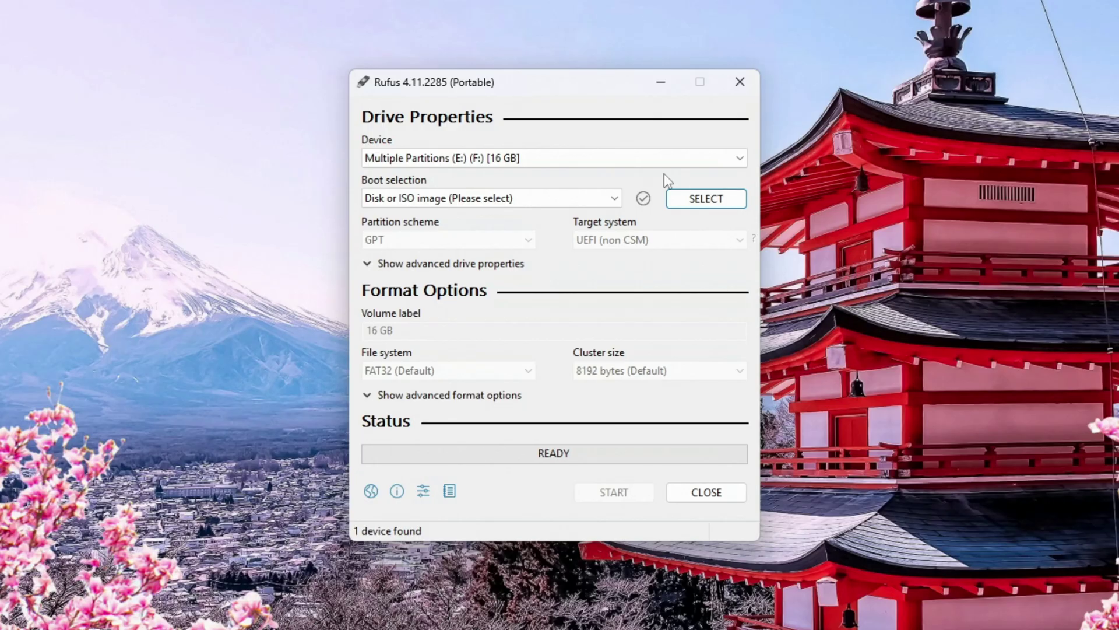
Step: Check the 16 GB USB target and load Zorin-OS-18-Core-64-bit.iso as the boot image
left_click(521, 171)
left_click(467, 159)
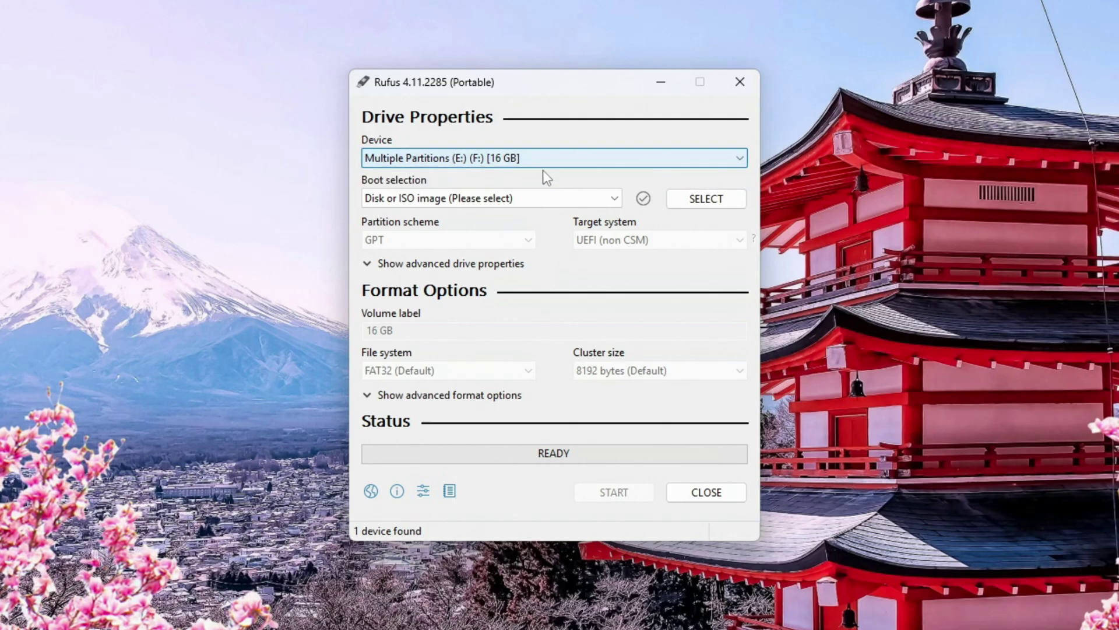
left_click(700, 201)
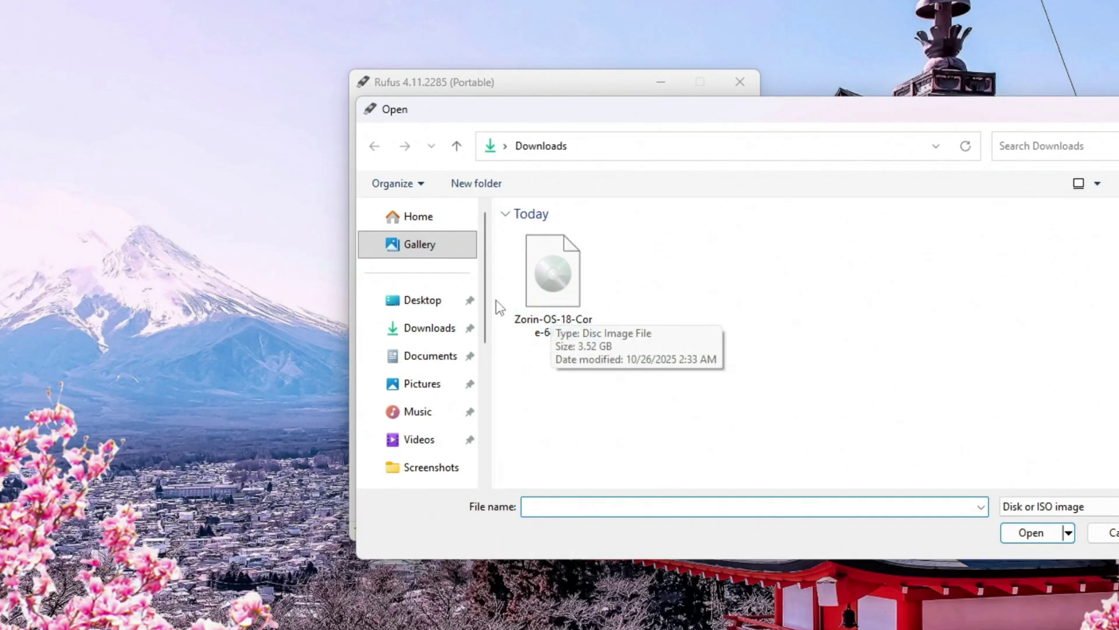
double_click(563, 309)
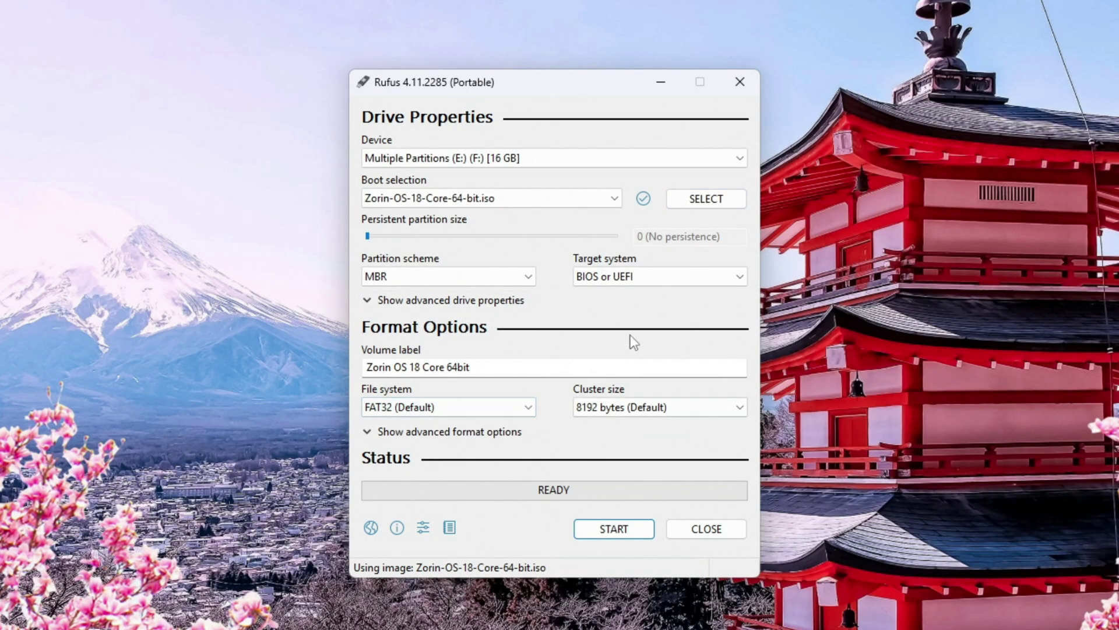
Step: Write the image in DD Image mode, accept the data-loss and partition warnings, then close Rufus
left_click(596, 538)
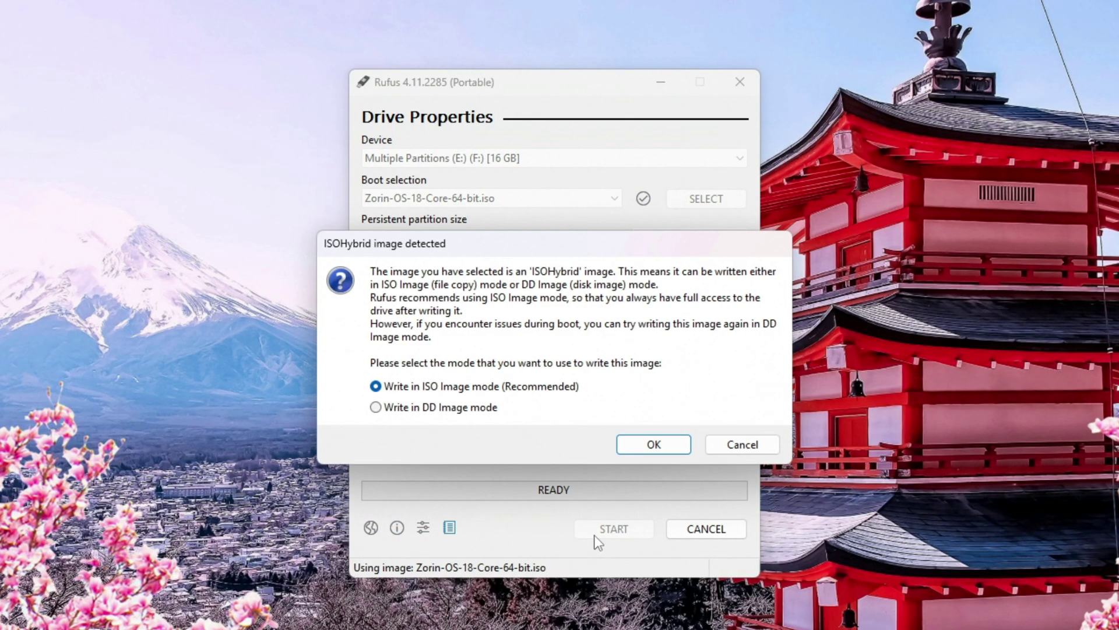
left_click(457, 408)
left_click(647, 449)
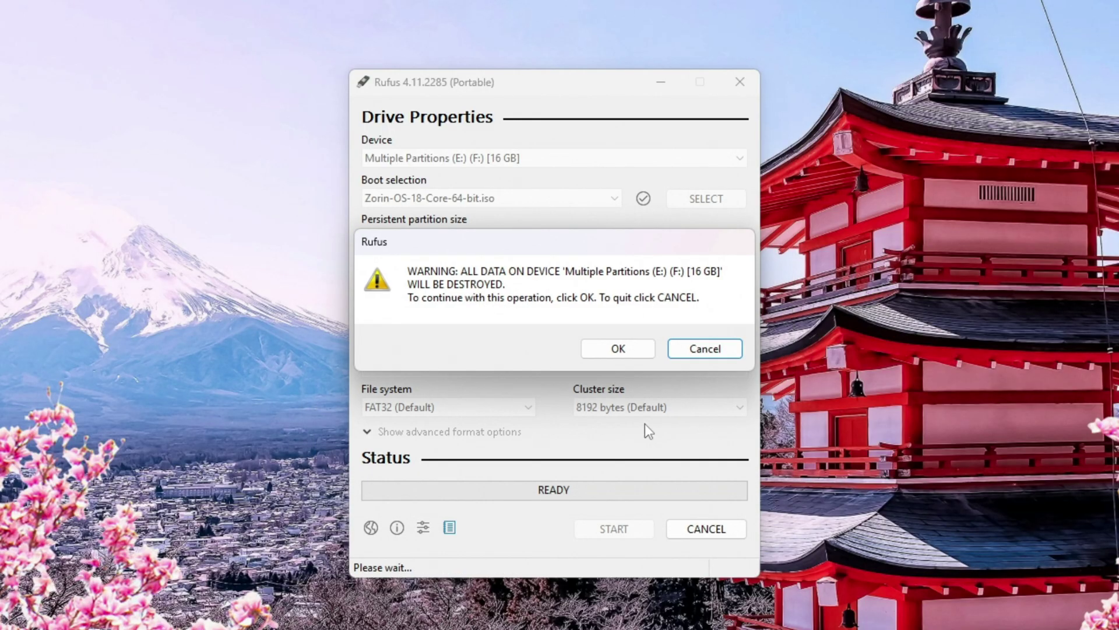
left_click(642, 353)
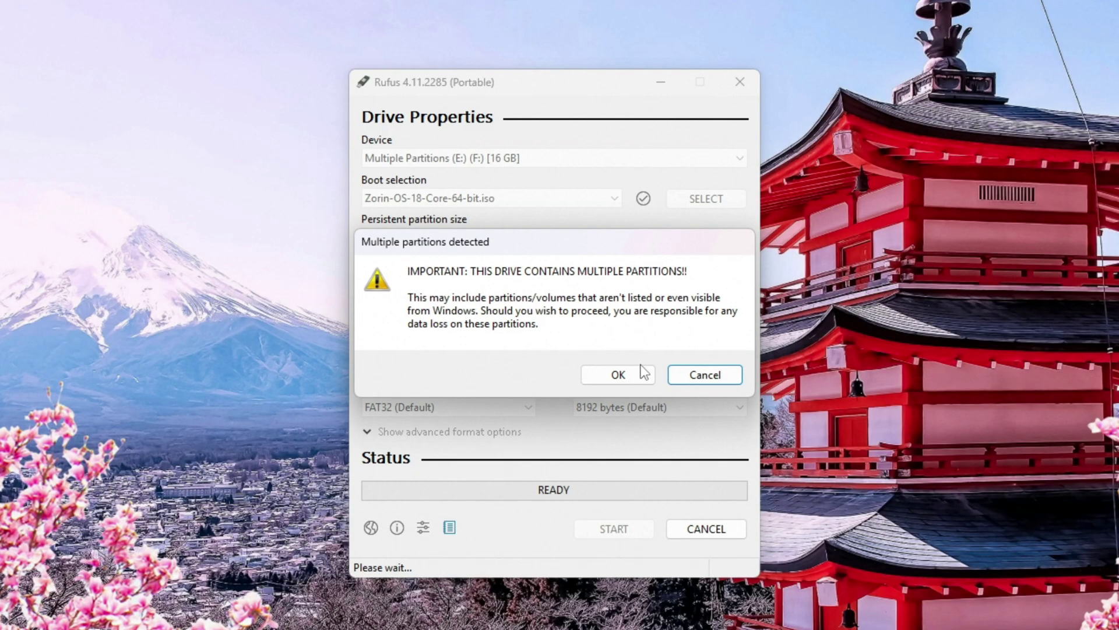
left_click(634, 379)
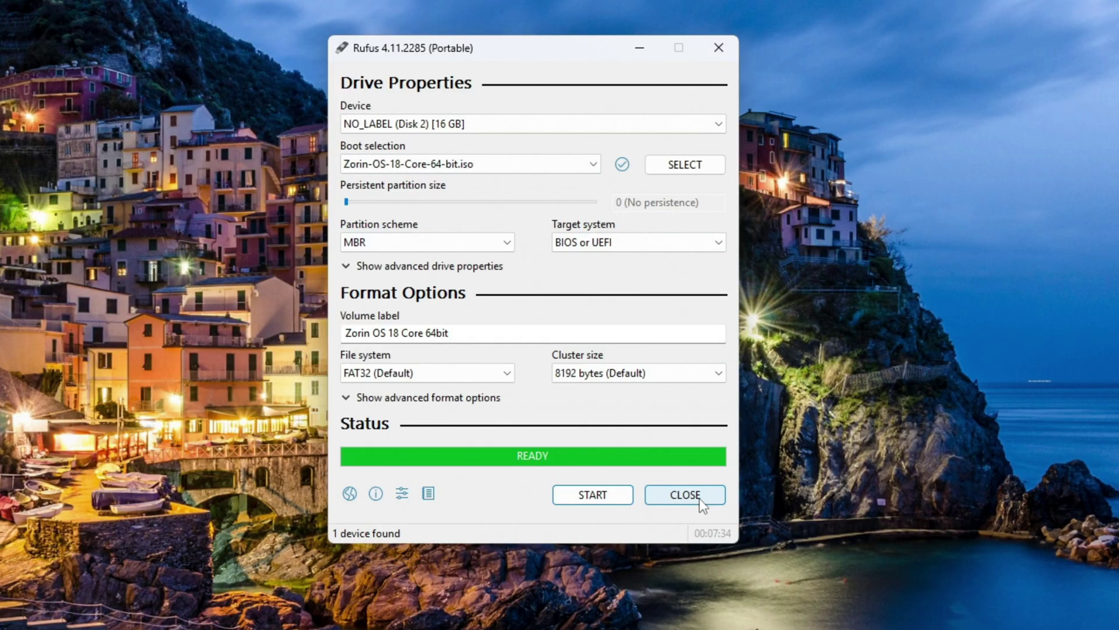
left_click(700, 496)
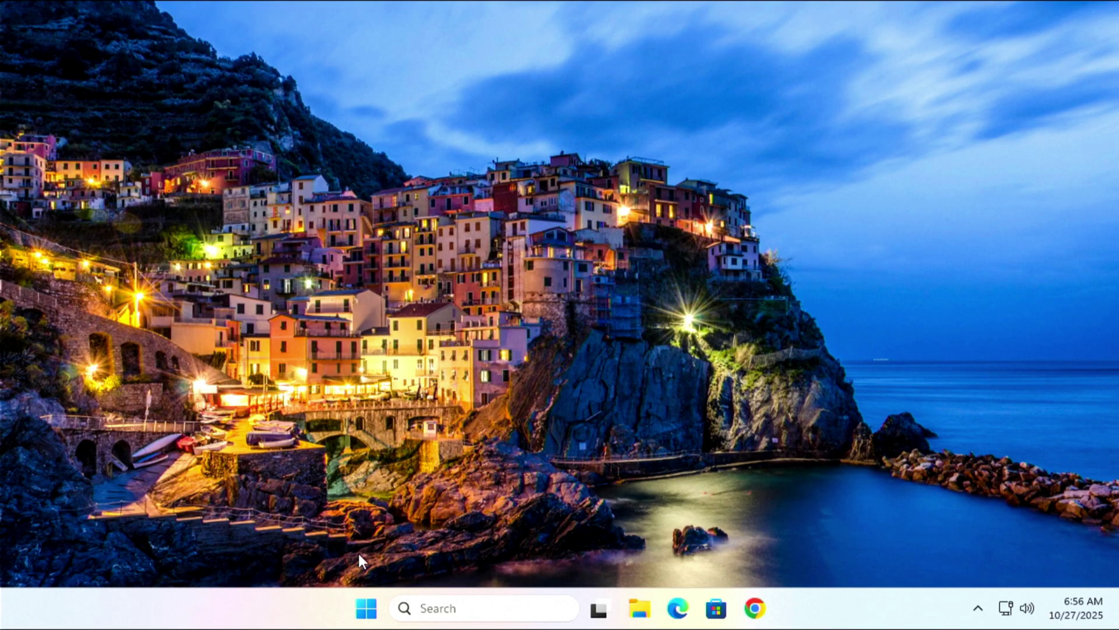
Step: Restart the computer and boot from the Kingston USB drive via the boot device menu
right_click(366, 608)
mouse_move(407, 535)
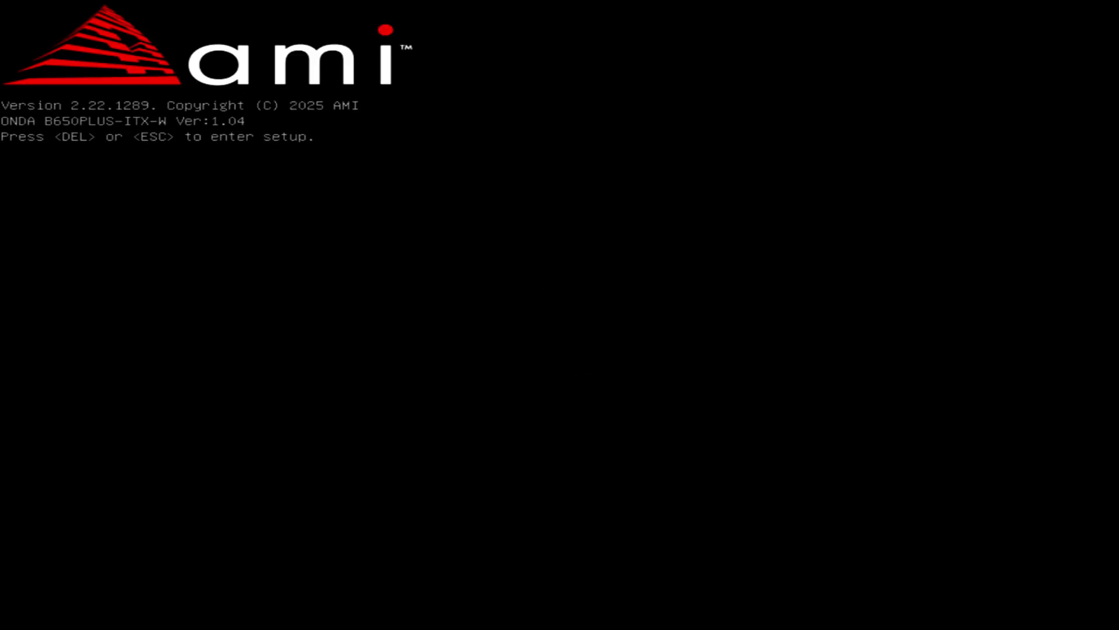
key("Delete")
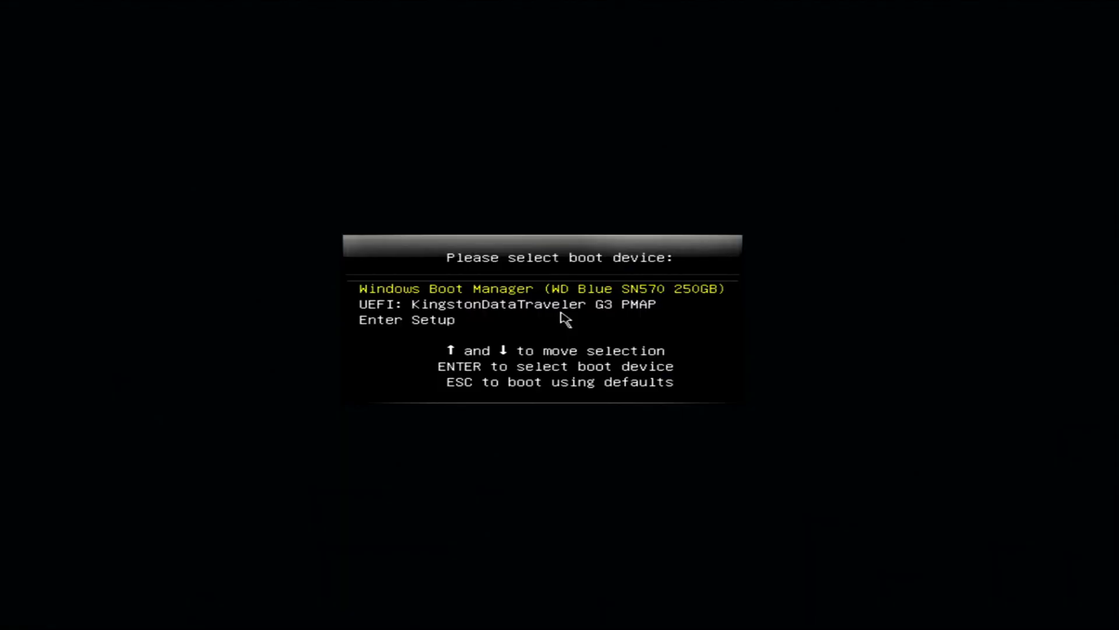
key("Down")
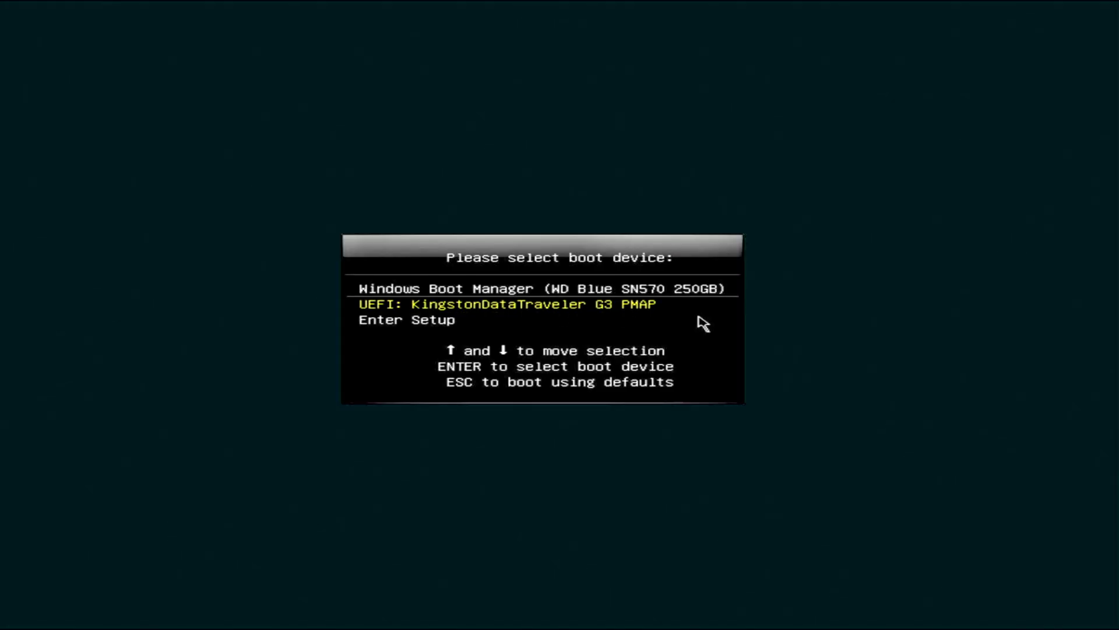
key("Return")
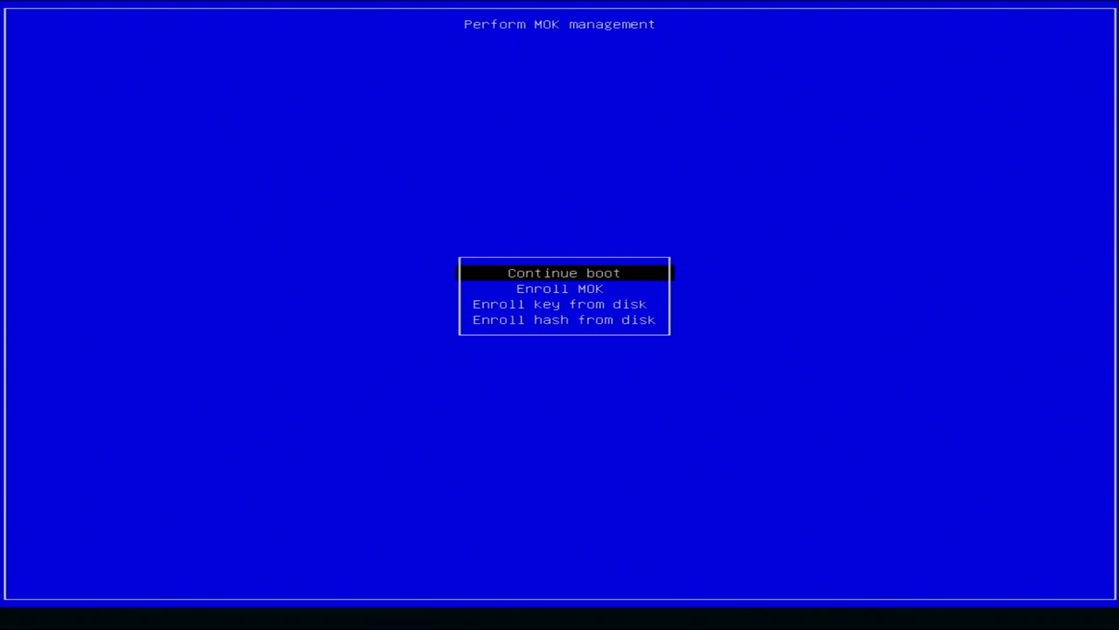
Step: Continue past MOK management and boot the Try or Install Zorin OS GRUB entry
key("Return")
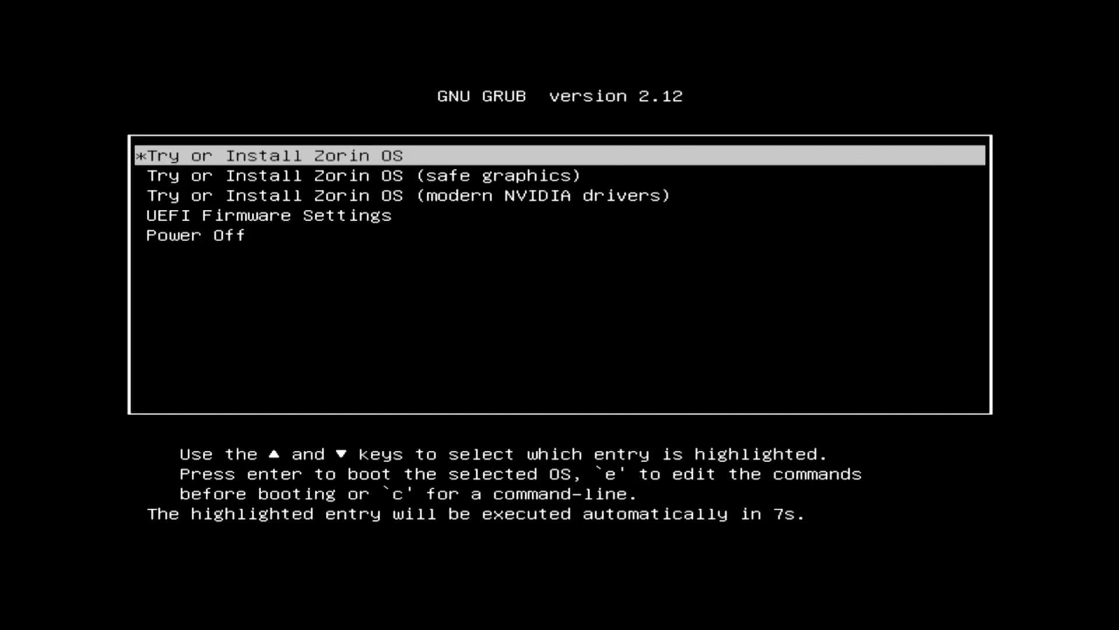
key("Down")
key("Up")
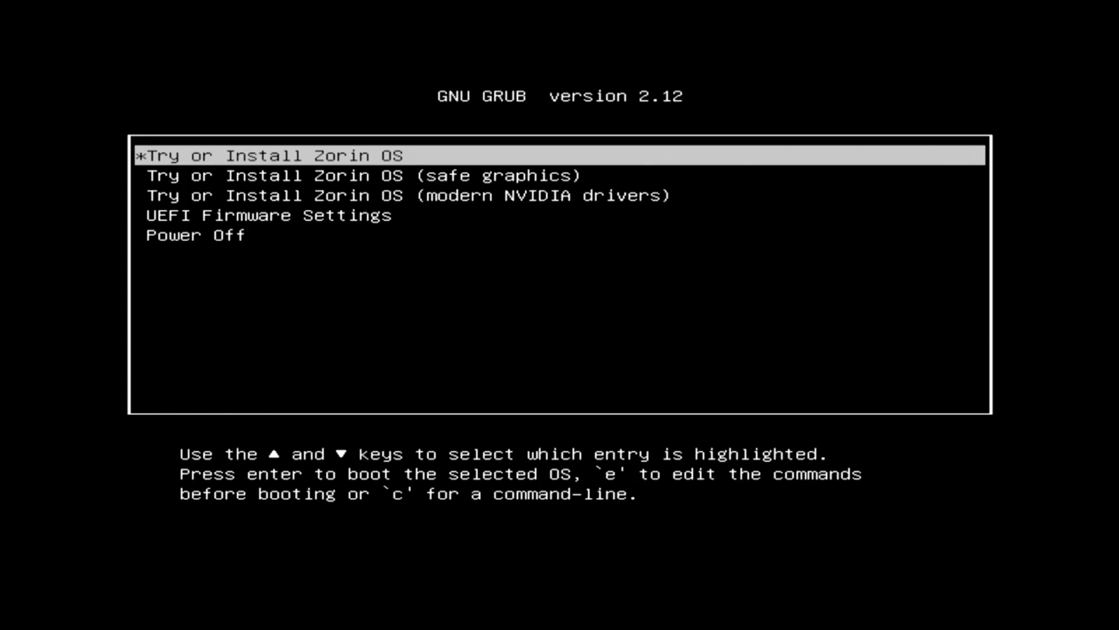
key("Return")
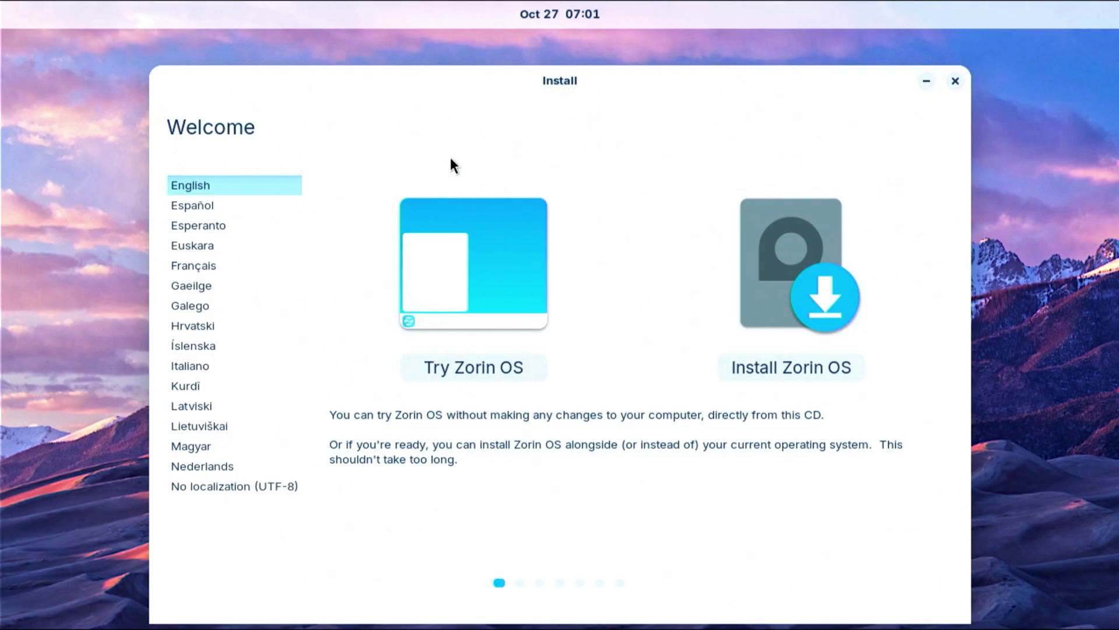
Step: Start installing with the English (US) keyboard, enabling third-party software and Secure Boot configuration
left_click(799, 374)
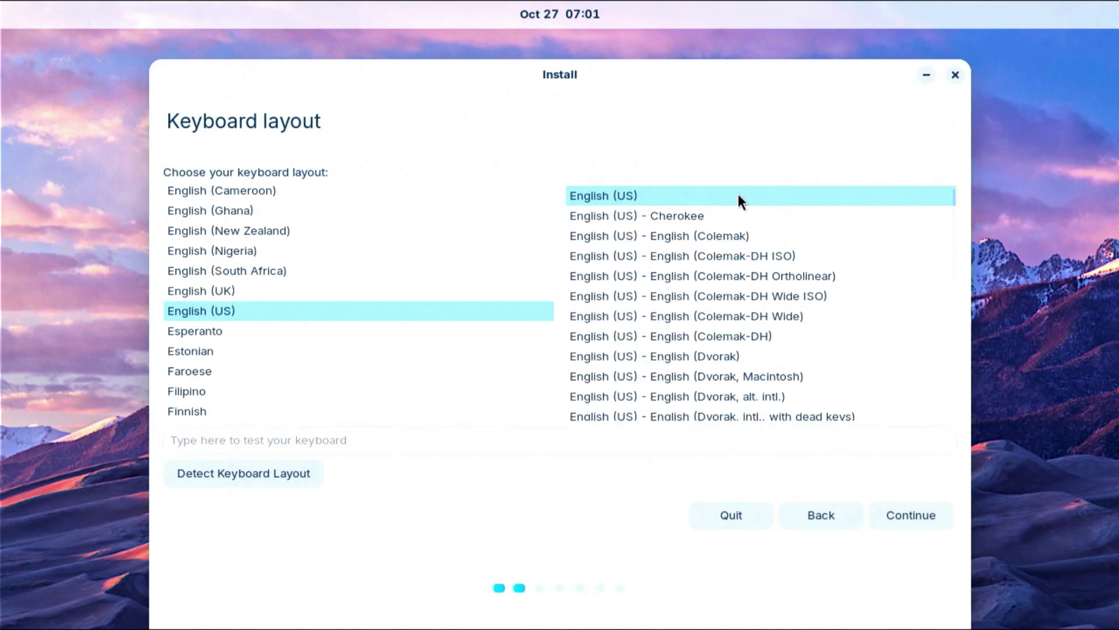
left_click(915, 522)
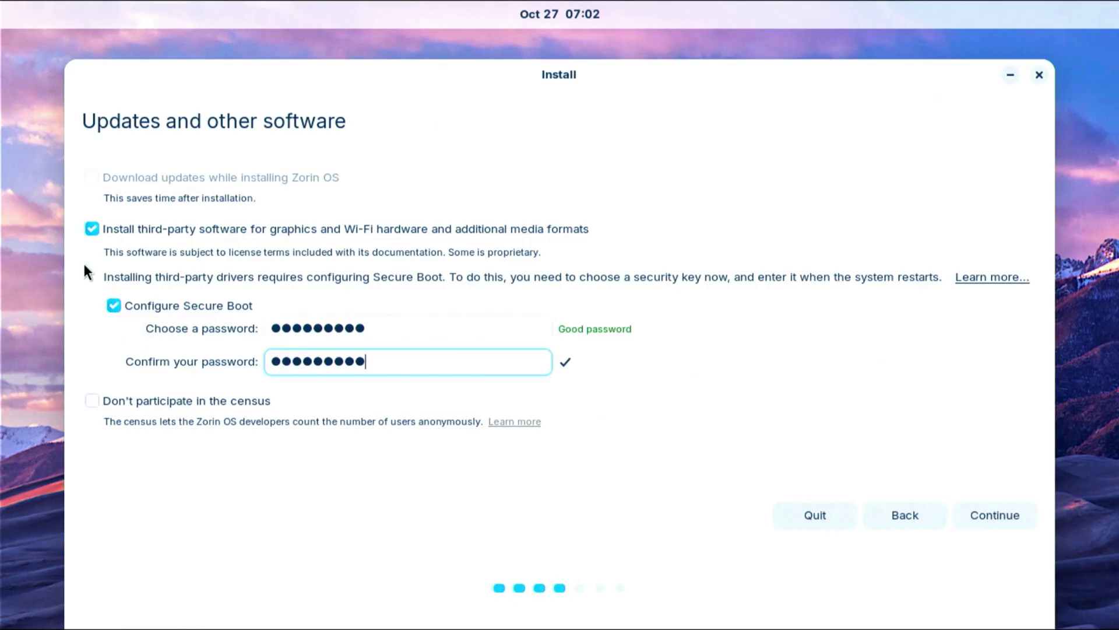
left_click(992, 514)
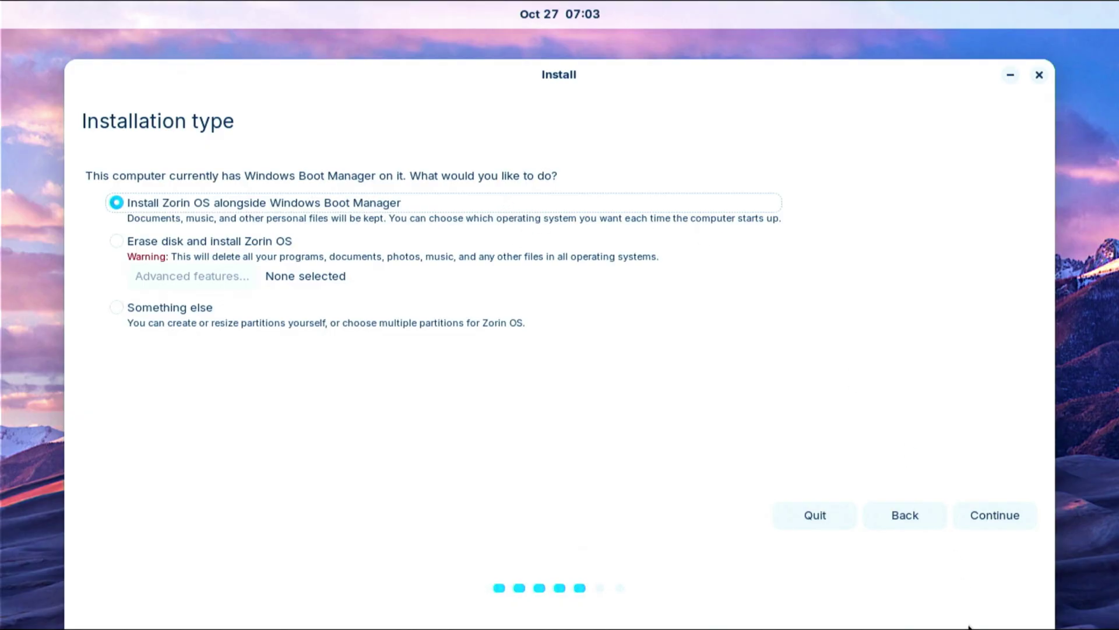
Step: Attempt installing alongside Windows, back out at the BitLocker warning, and select Erase disk and install Zorin OS
left_click(982, 520)
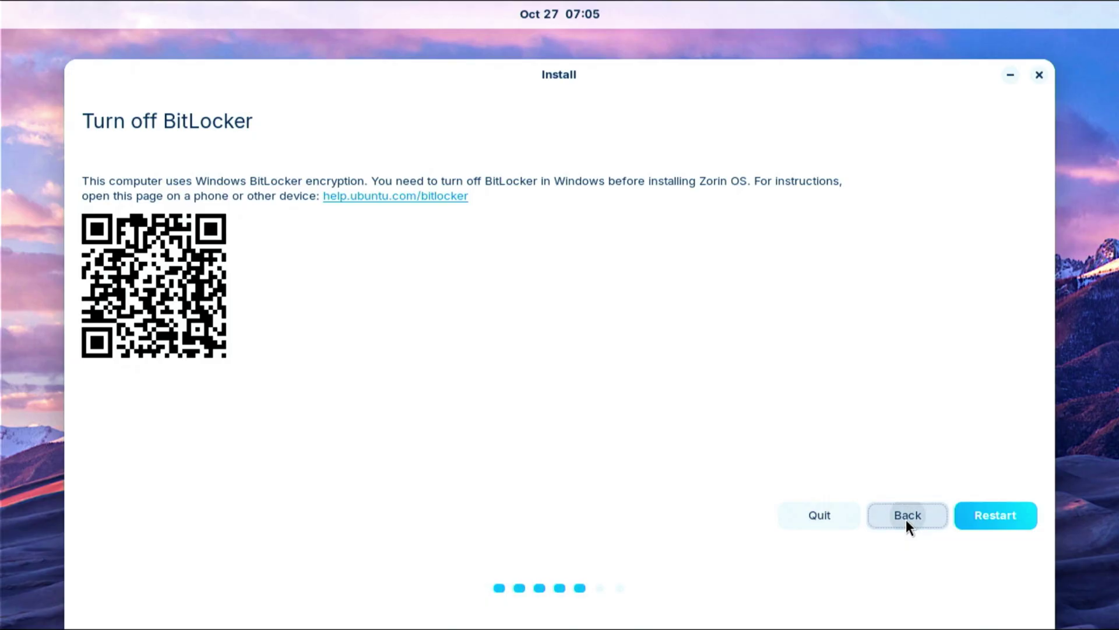
left_click(906, 519)
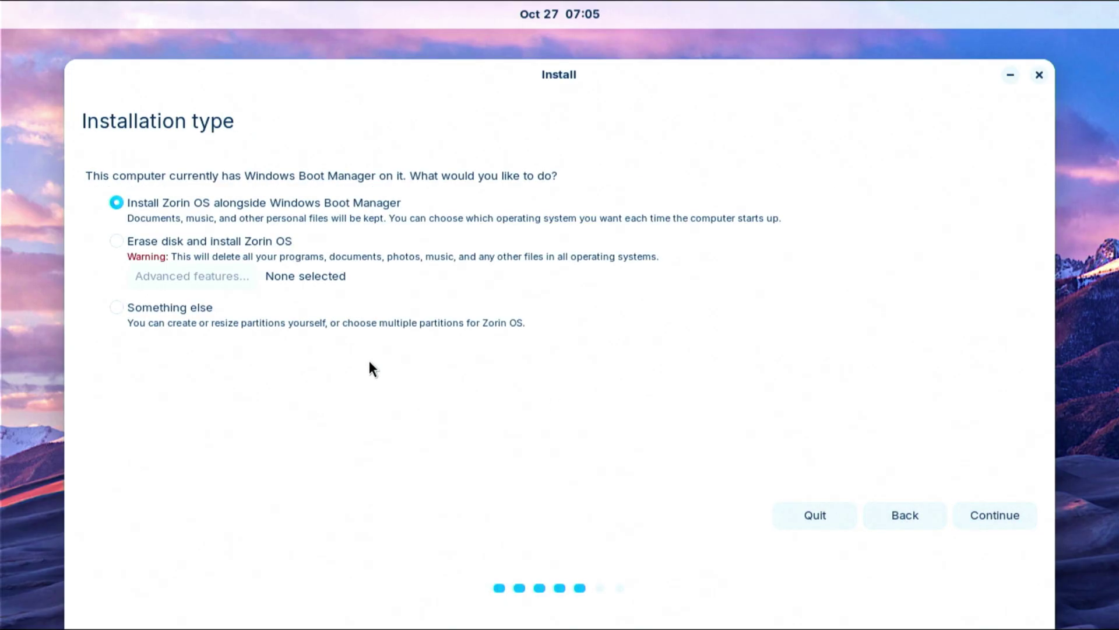
left_click(228, 247)
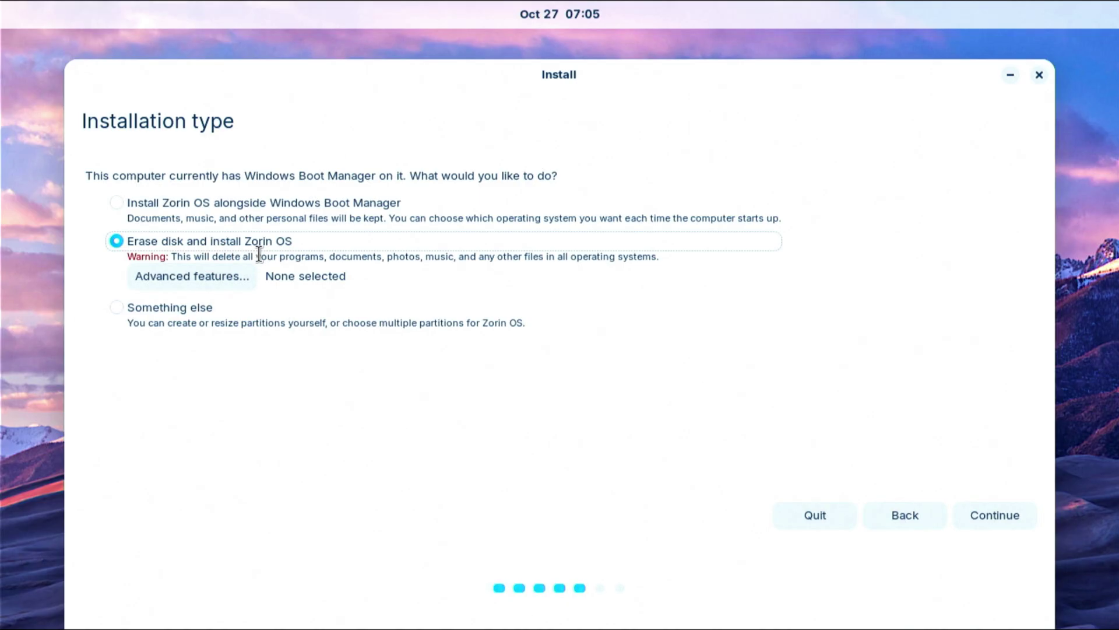
key("Tab")
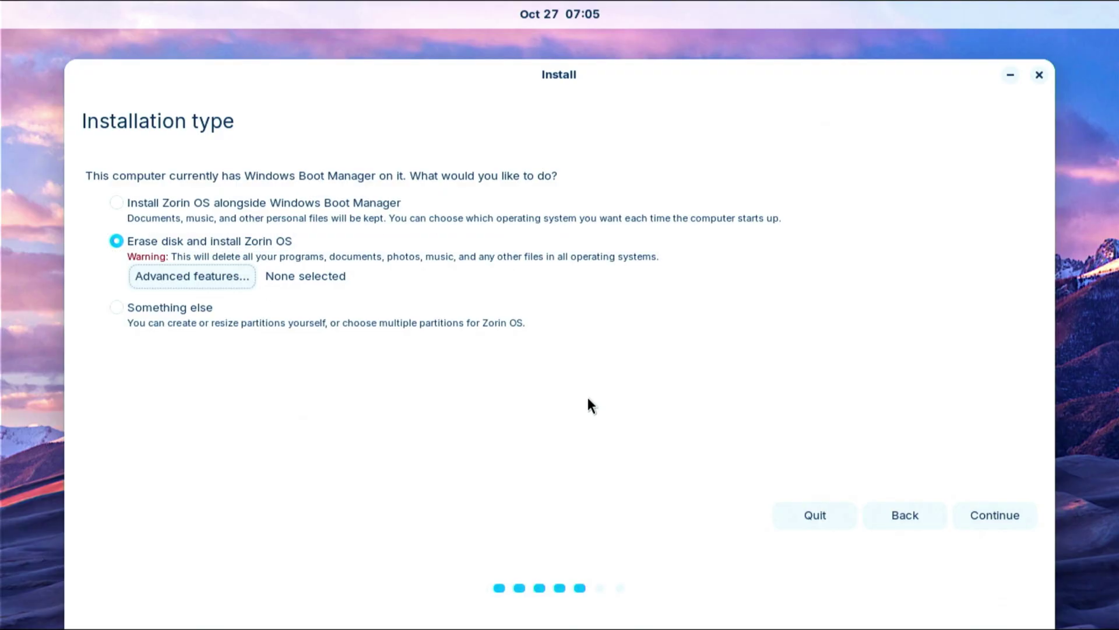
Step: Pick SCSI1 (sda) Samsung SSD 840 as the install drive and choose Install Now
left_click(960, 513)
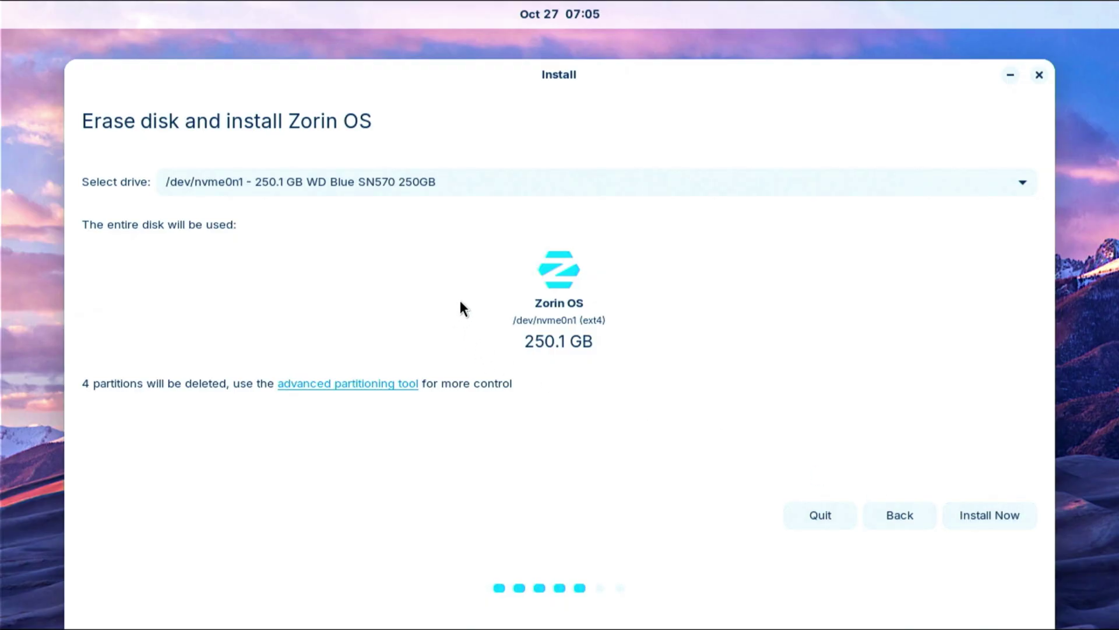
left_click(442, 186)
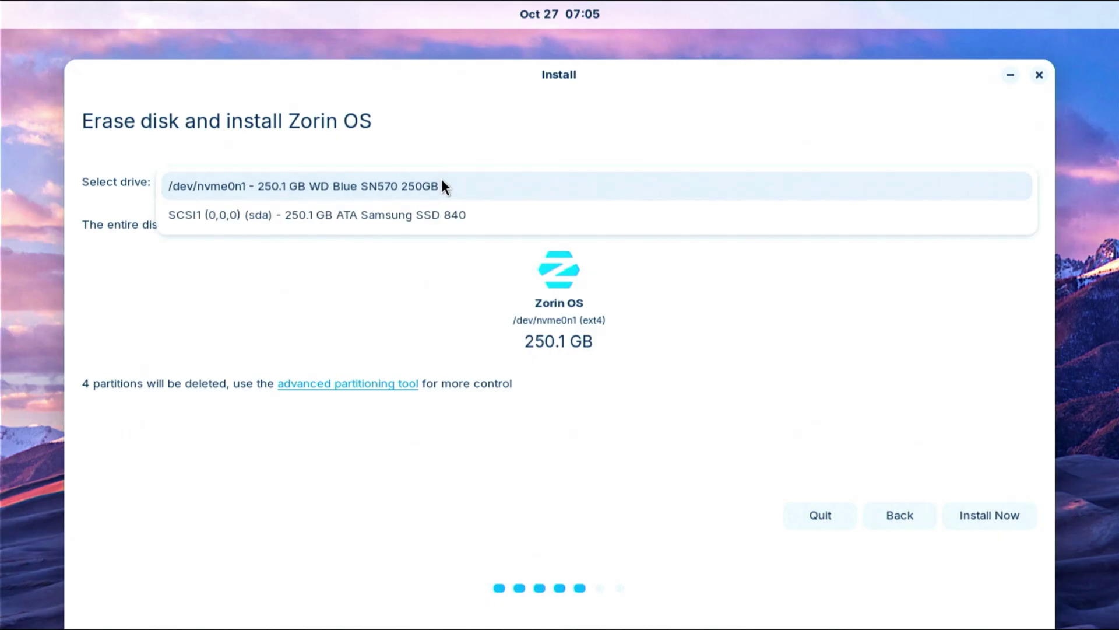
left_click(286, 212)
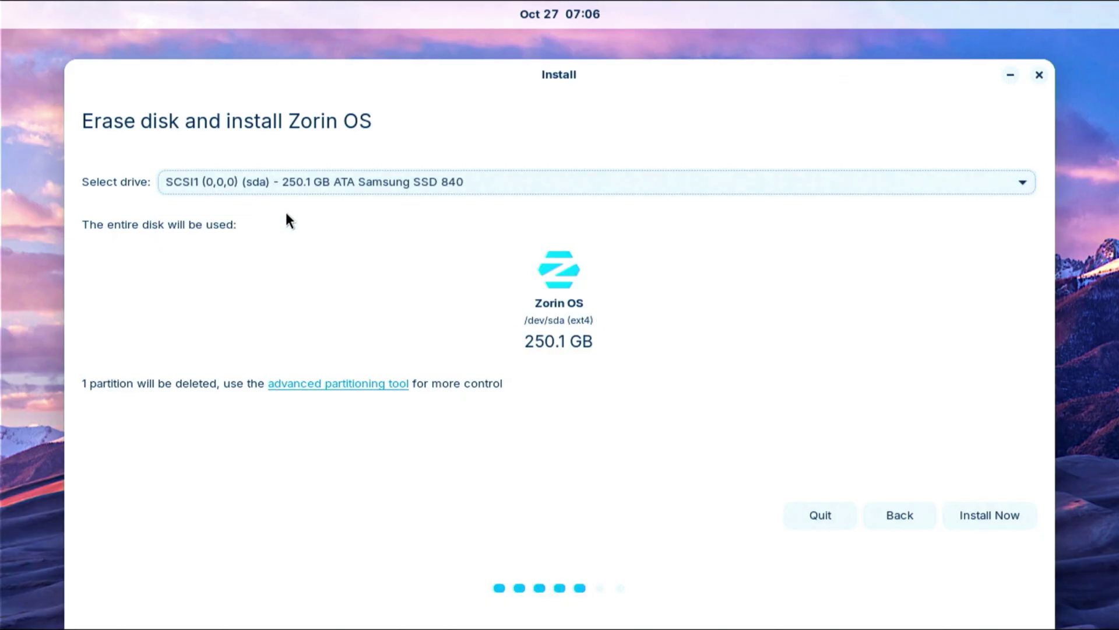
left_click(995, 516)
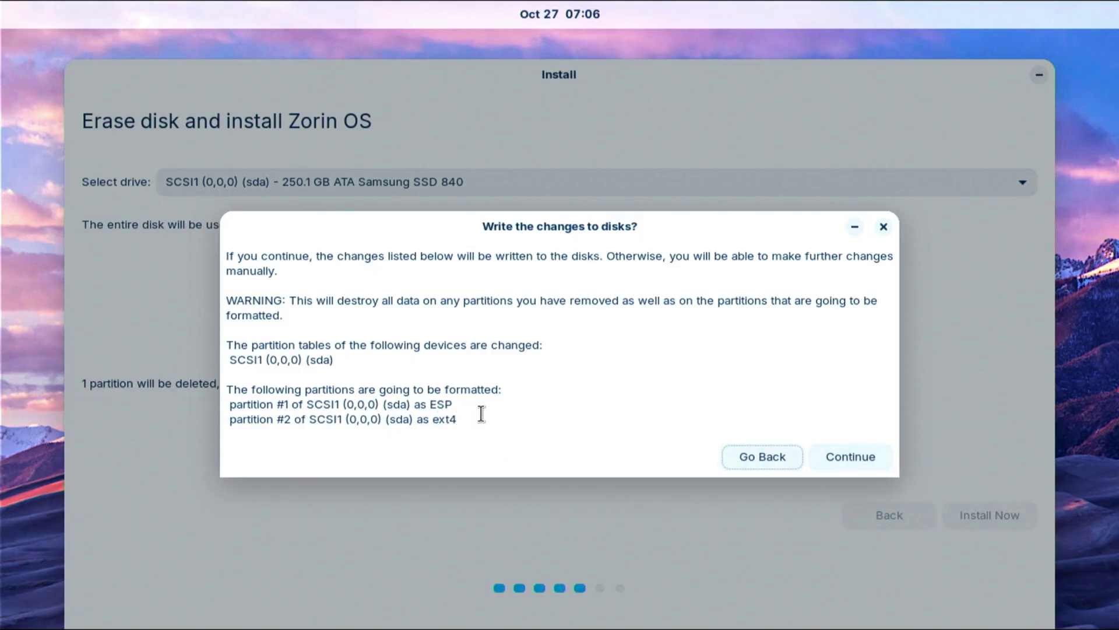
Step: Review the sda partitions, confirm writing changes, keep the New York time zone, and start filling in the account details
left_click_drag(229, 382, 513, 418)
left_click(530, 417)
left_click(844, 460)
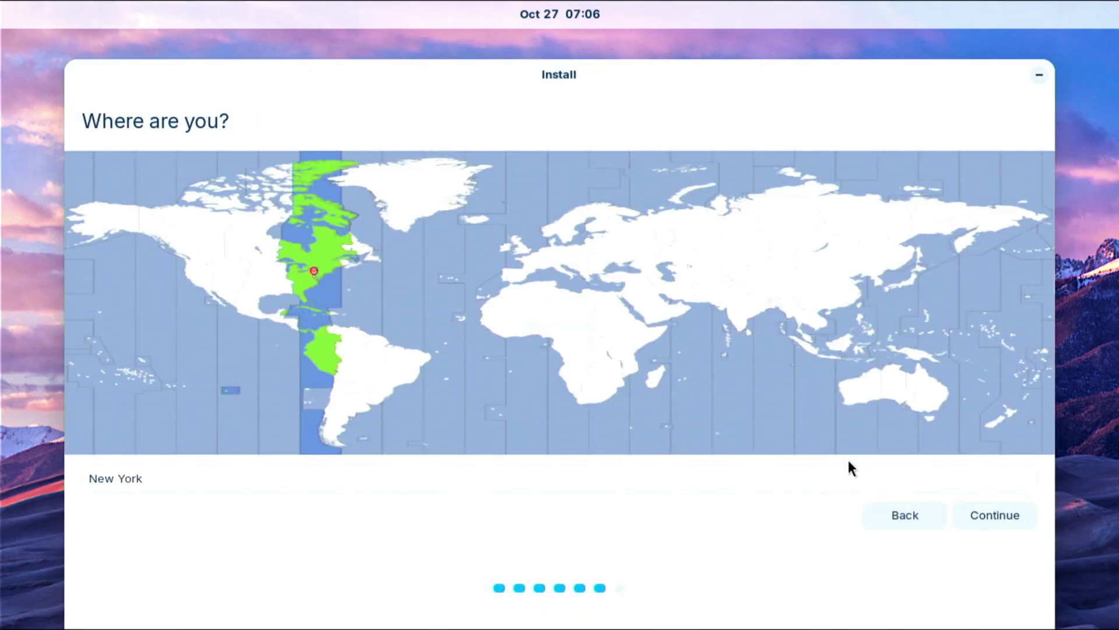
left_click(987, 508)
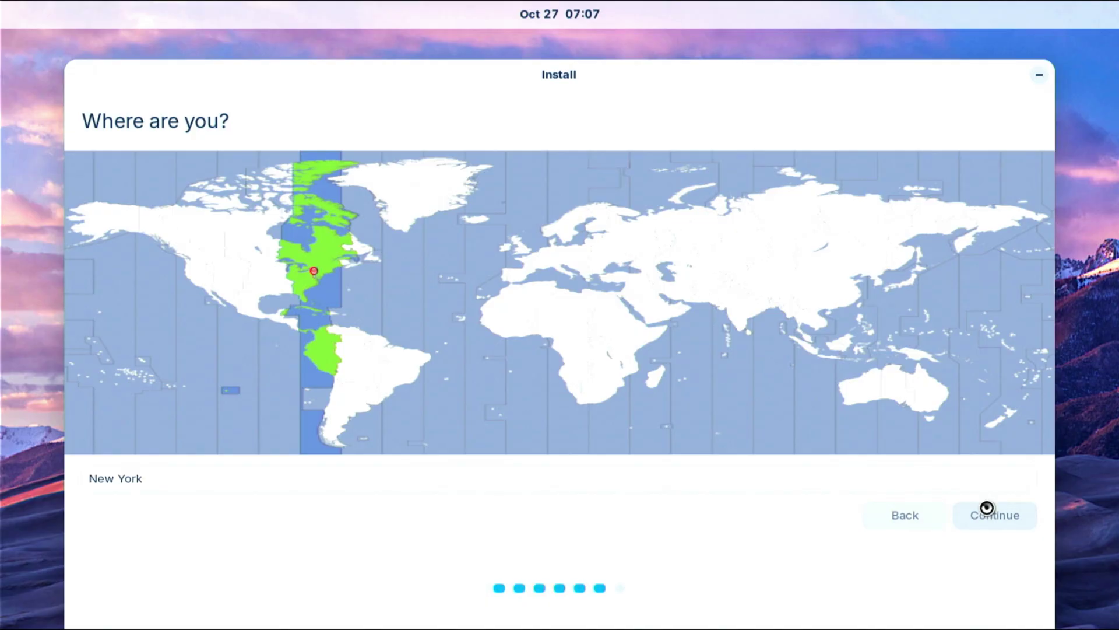
left_click(456, 300)
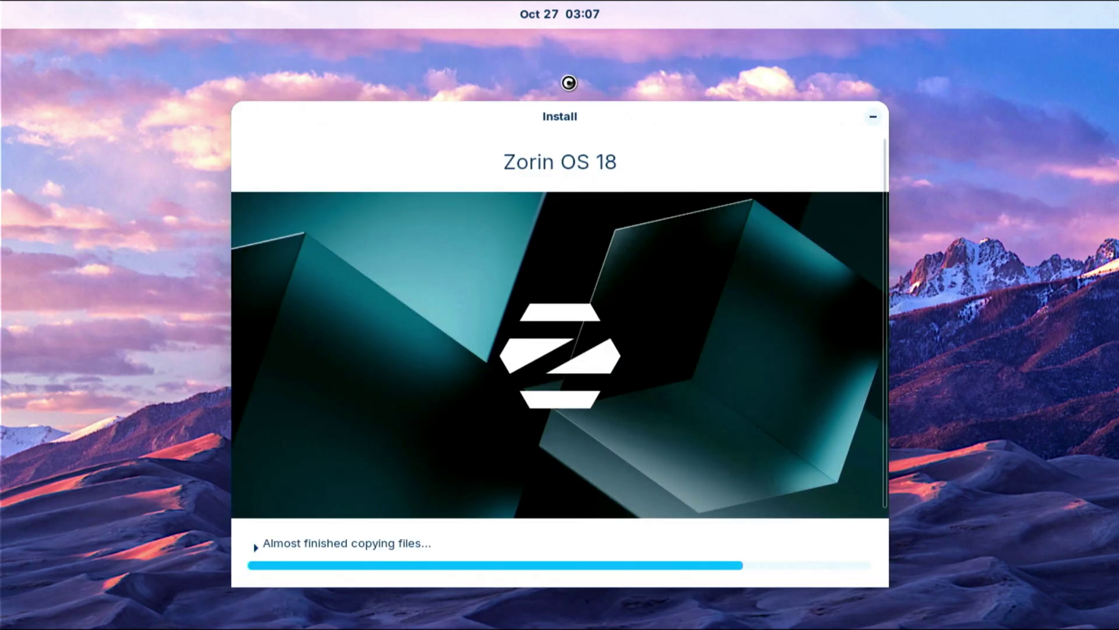
Step: Submit the account details to begin installing and hide the installation log
left_click(250, 540)
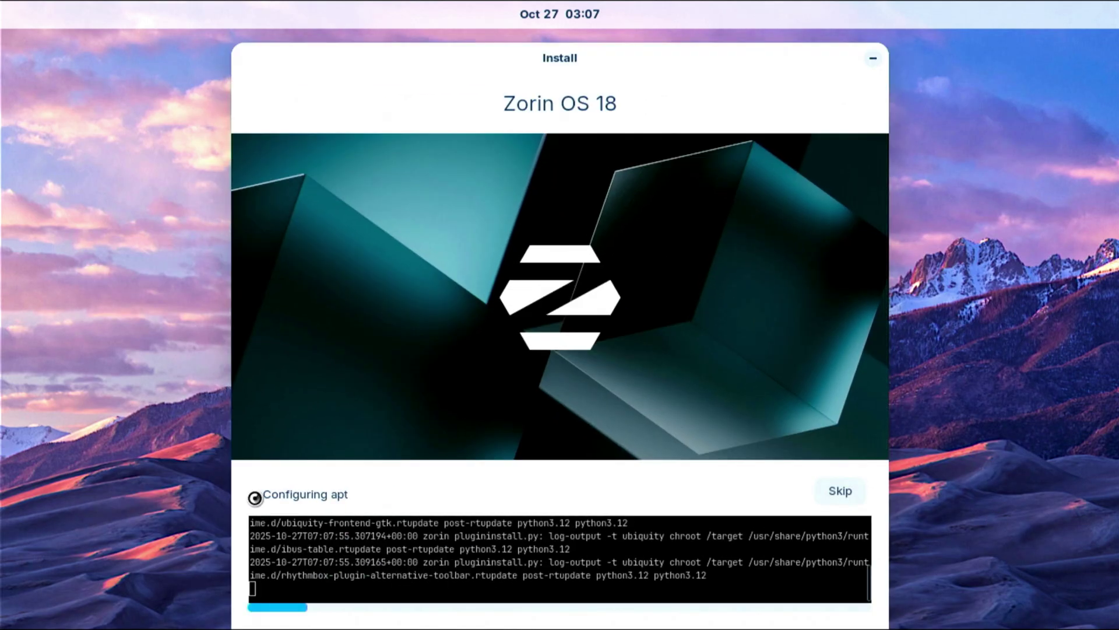
left_click(255, 497)
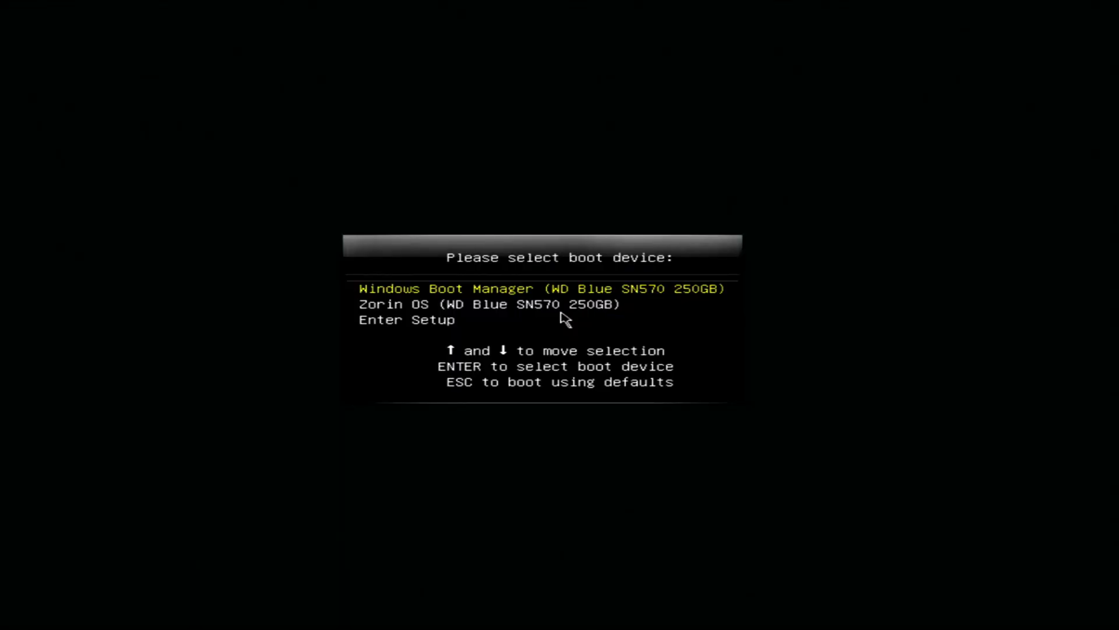
Step: Boot from the Zorin OS drive and select the Zorin OS entry in GRUB
key("Down")
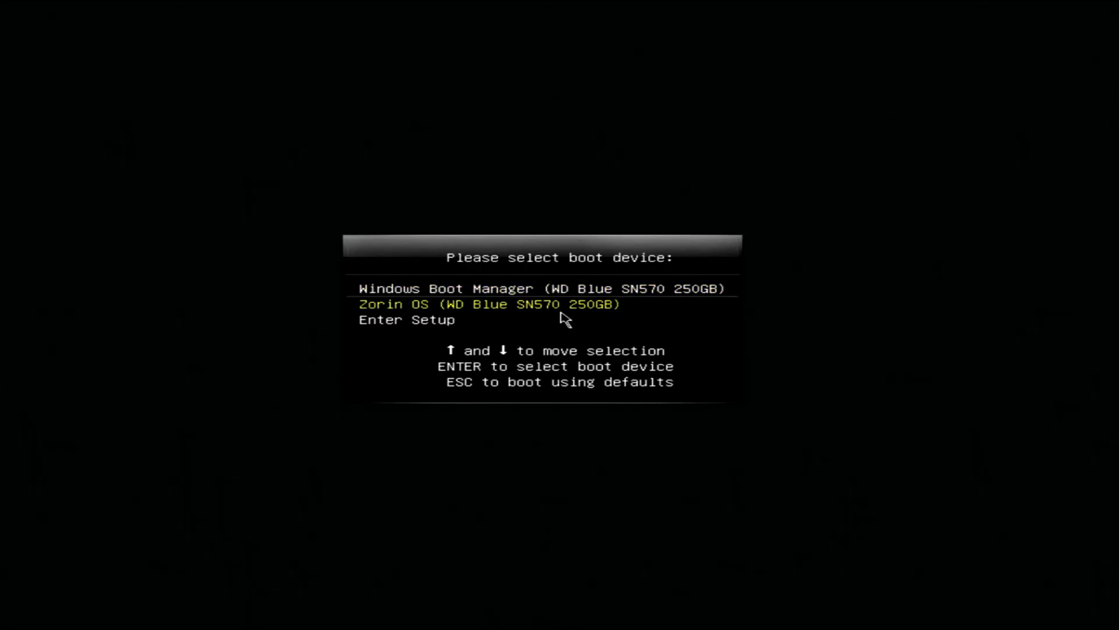
key("Return")
key("Down")
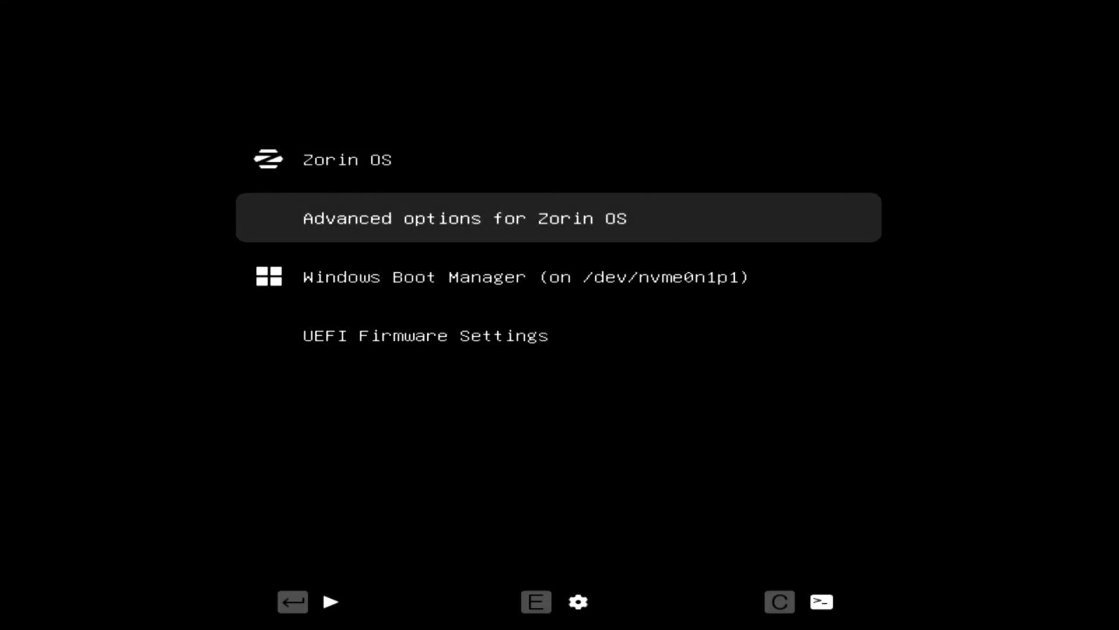
key("Down")
key("Up")
key("Up")
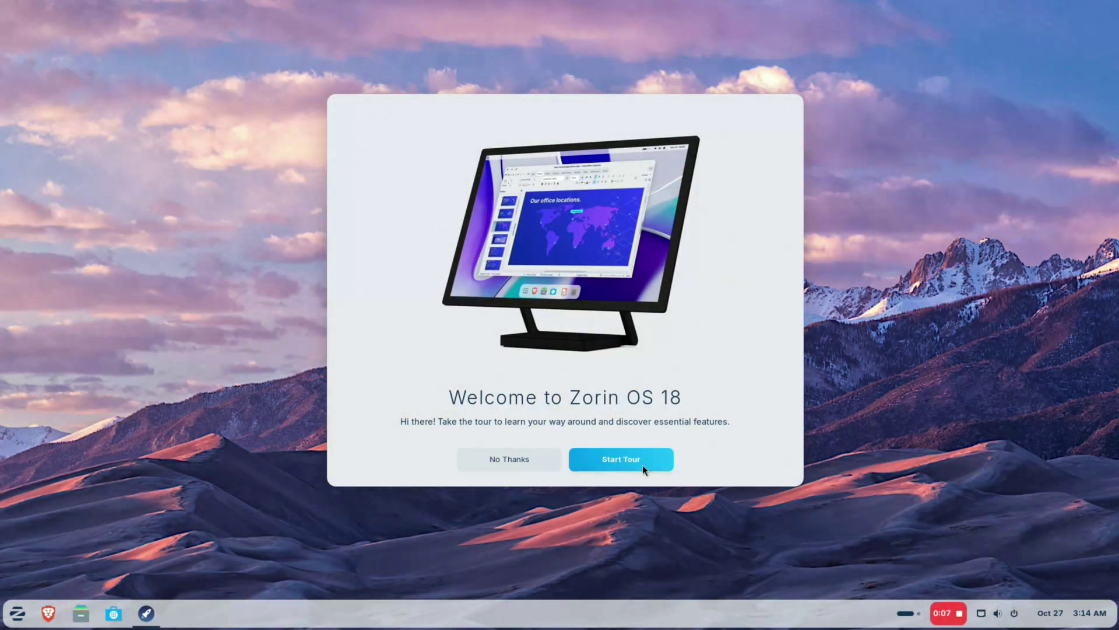
Step: Advance the welcome tour to its appearance page and launch Zorin Appearance
left_click(644, 462)
left_click(17, 612)
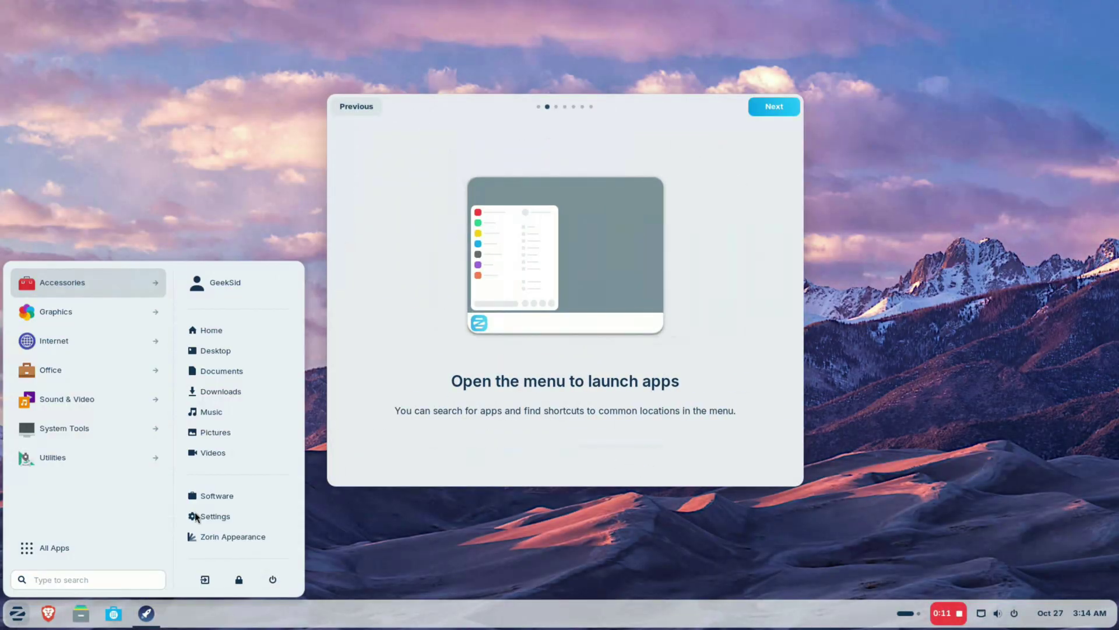
left_click(536, 357)
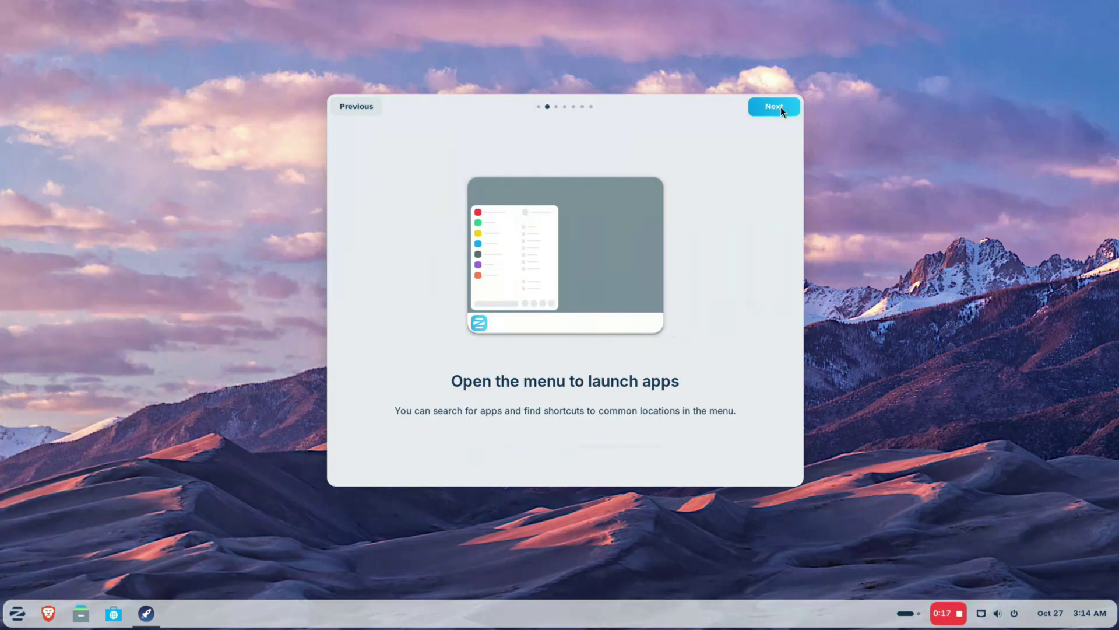
left_click(781, 107)
left_click(599, 394)
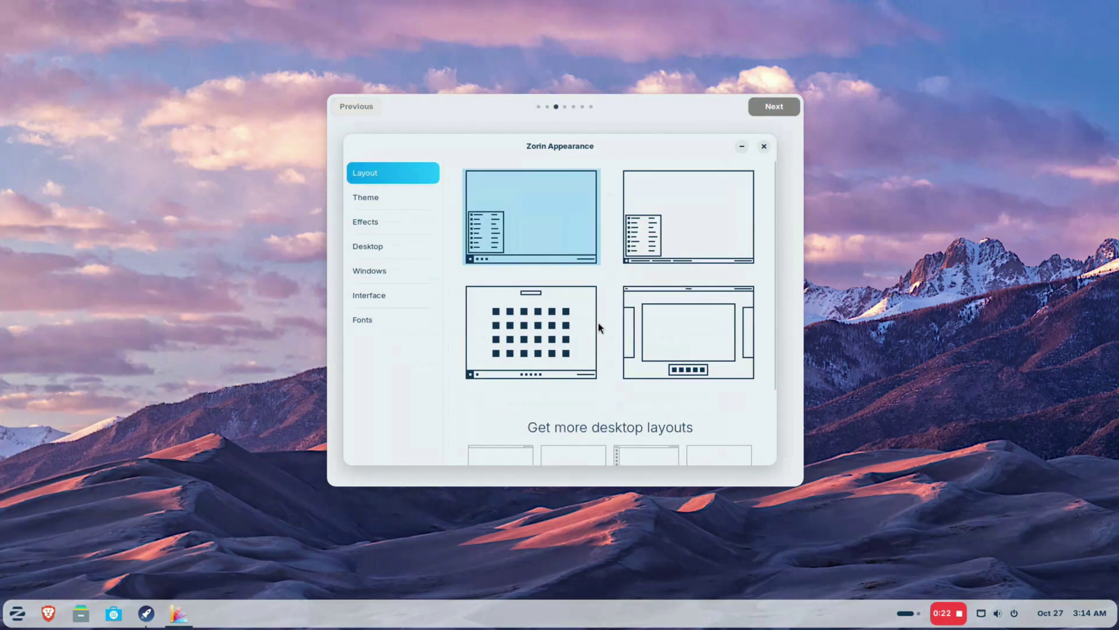
Step: Try the second, centred app-grid and top-panel-with-centred-dock layouts, previewing their app grids
left_click(666, 236)
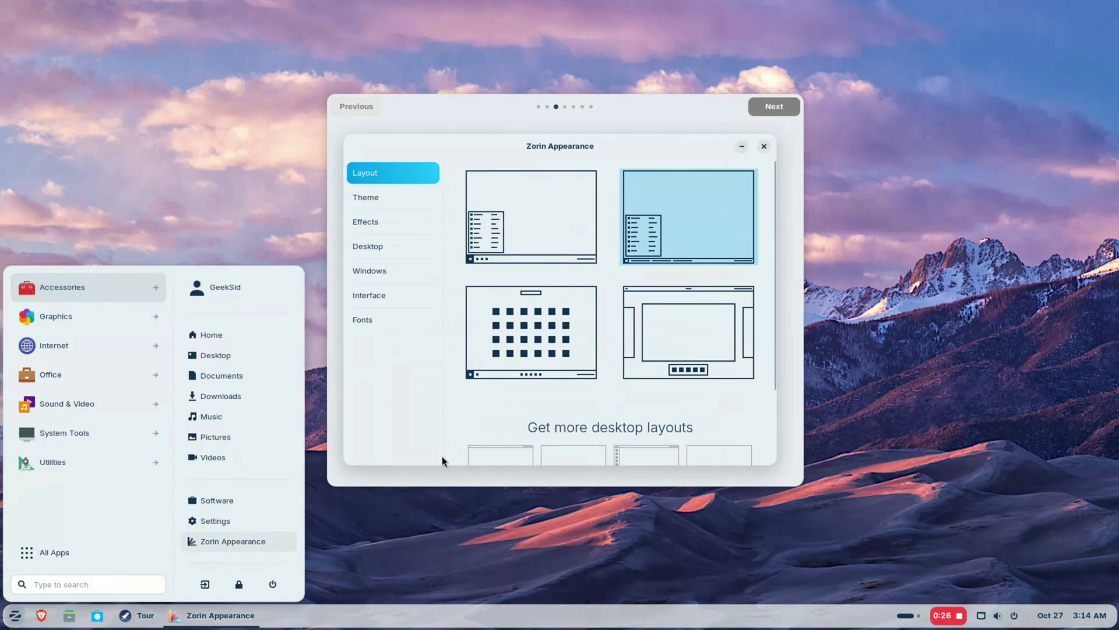
left_click(548, 348)
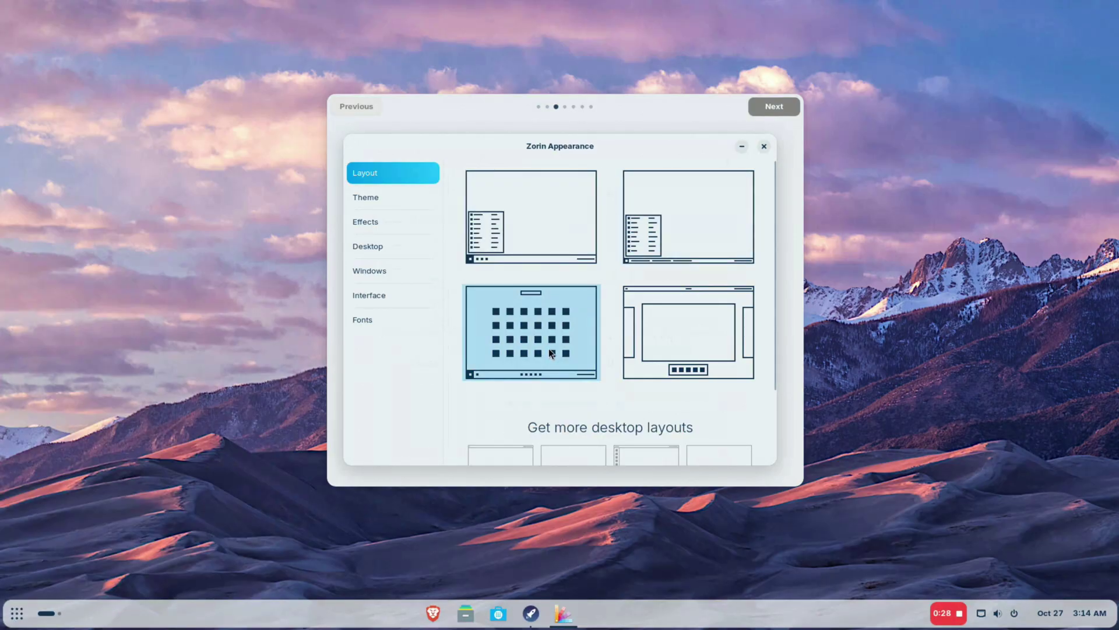
left_click(17, 613)
left_click(16, 613)
left_click(684, 332)
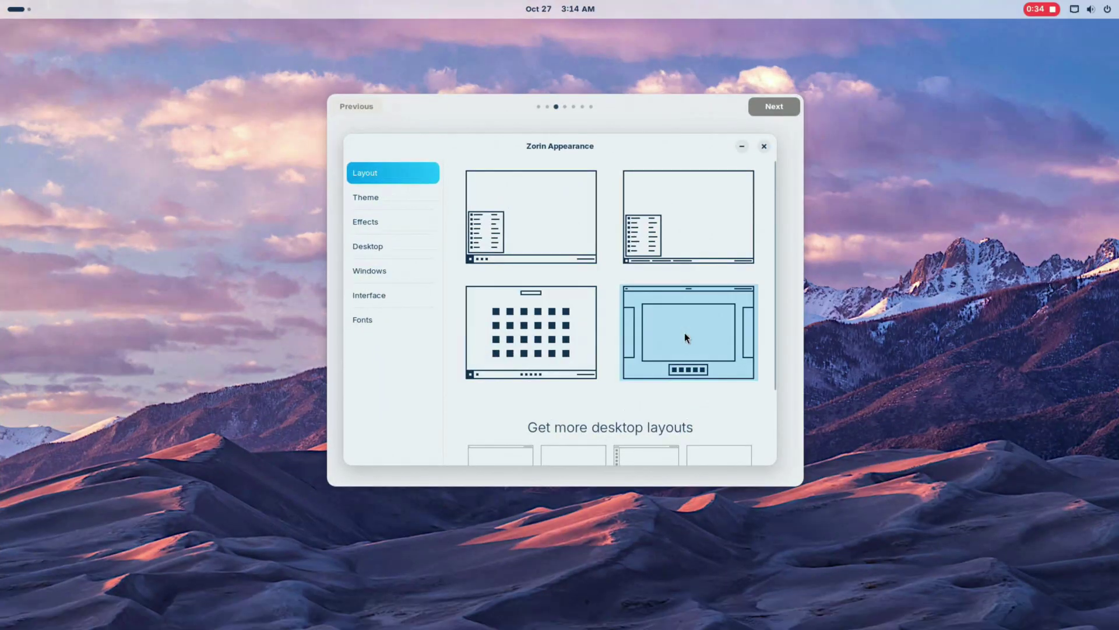
left_click(28, 10)
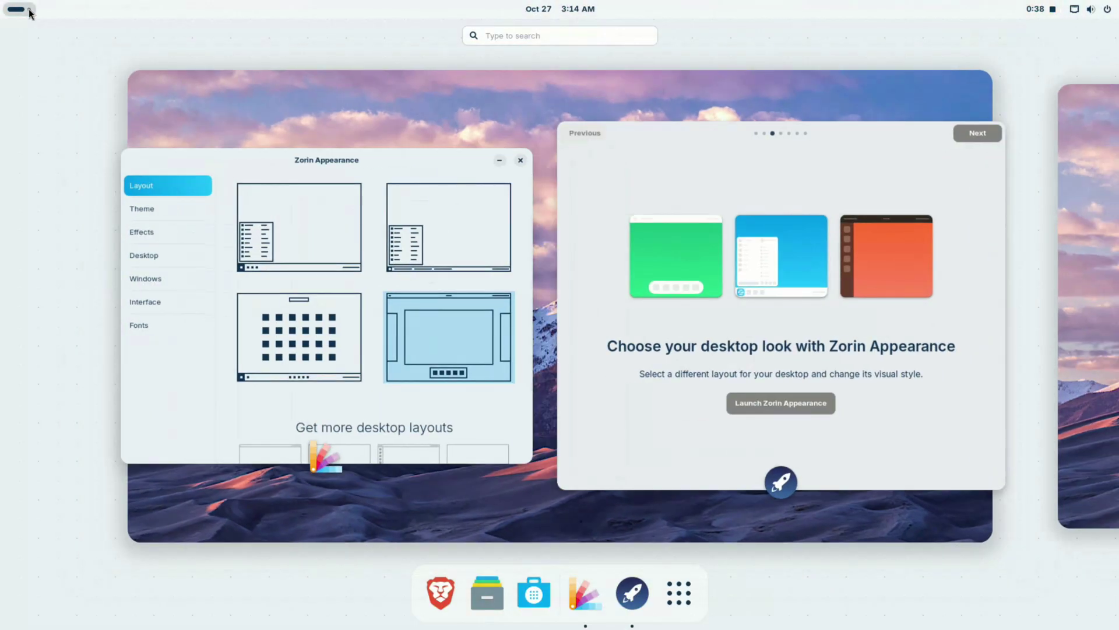
left_click(680, 596)
left_click(679, 595)
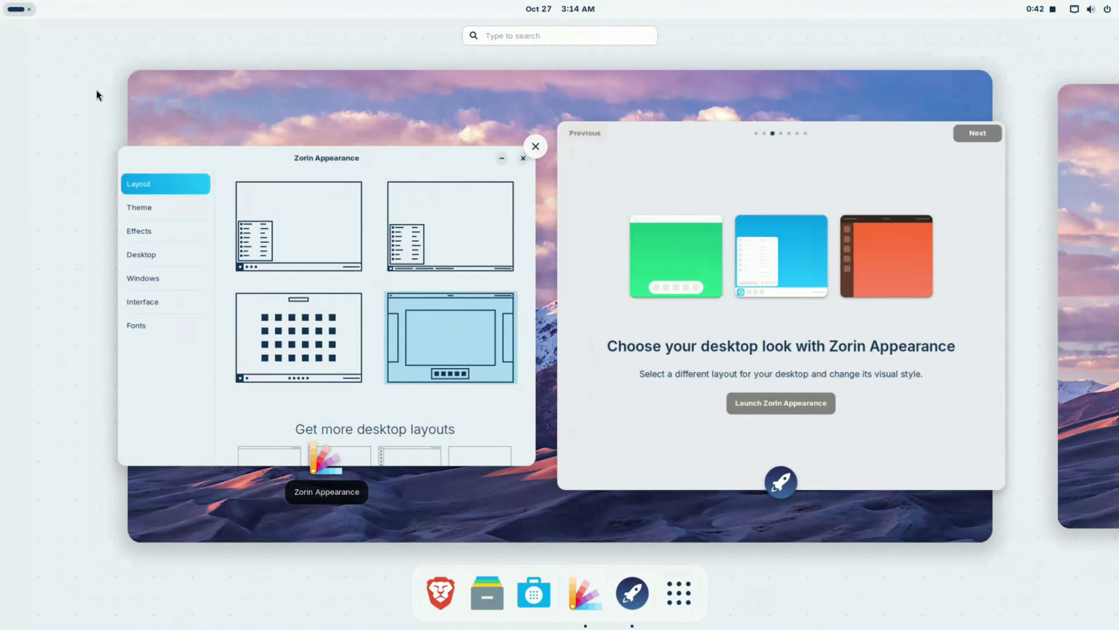
left_click(29, 12)
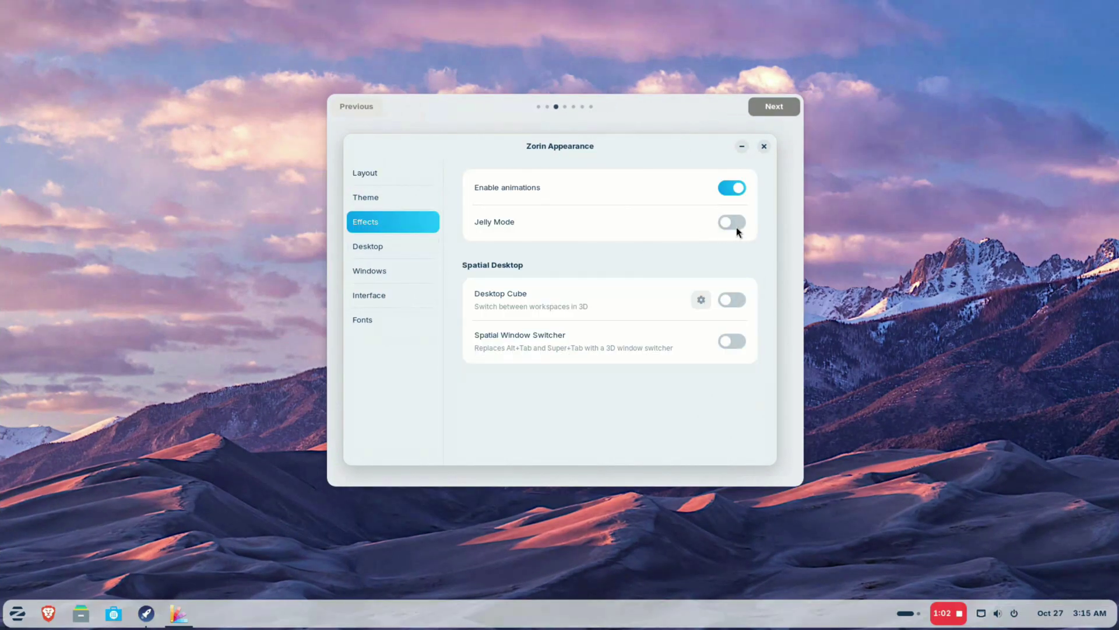
Step: Turn on the Jelly Mode window effect and close Zorin Appearance
left_click(737, 226)
key("alt+F4")
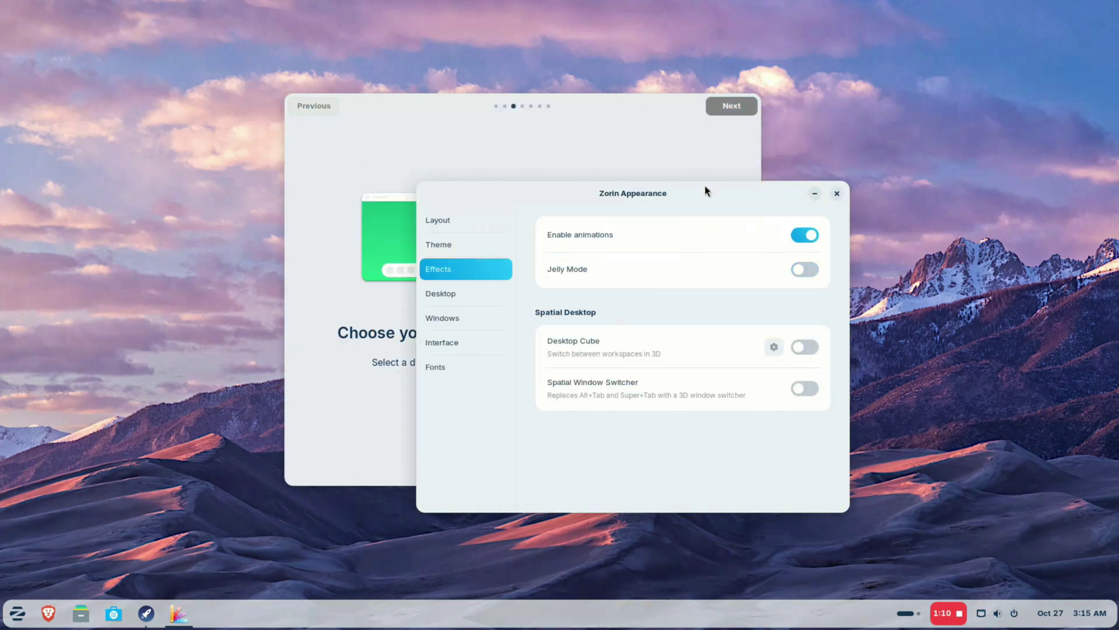
mouse_move(705, 187)
left_mouse_down()
mouse_move(662, 195)
mouse_move(703, 184)
left_mouse_up()
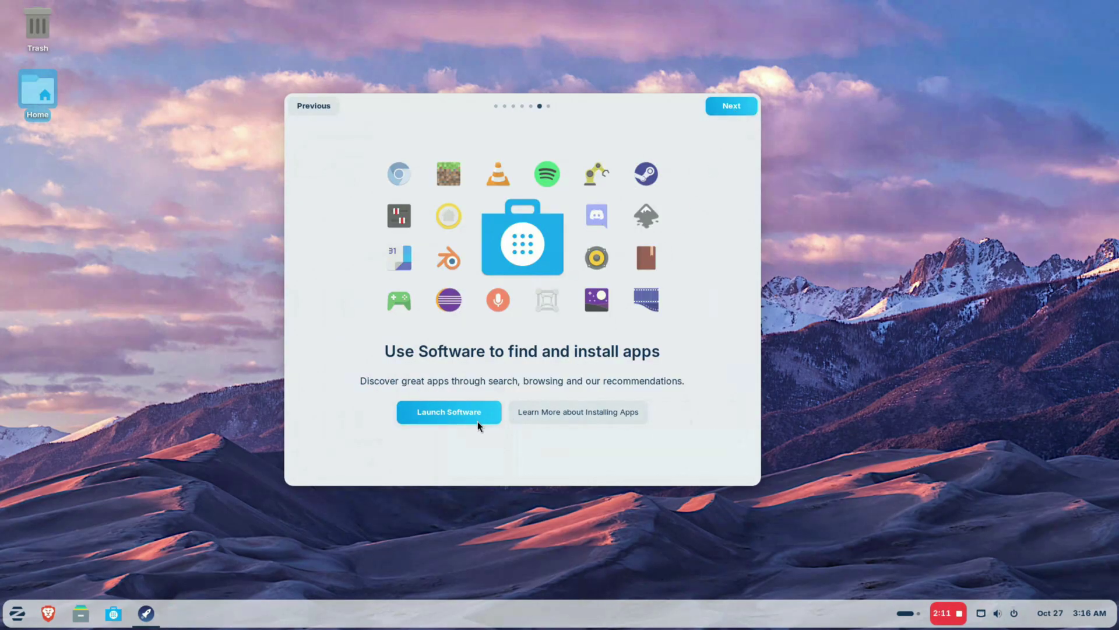
left_click(475, 414)
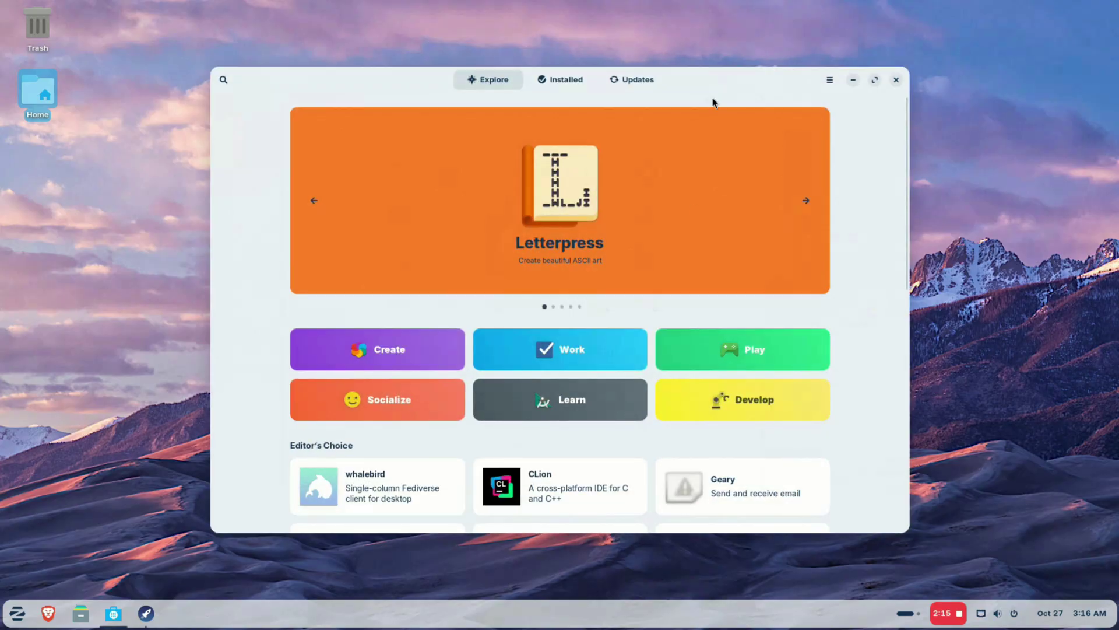
double_click(713, 89)
scroll(564, 385, "down", 5)
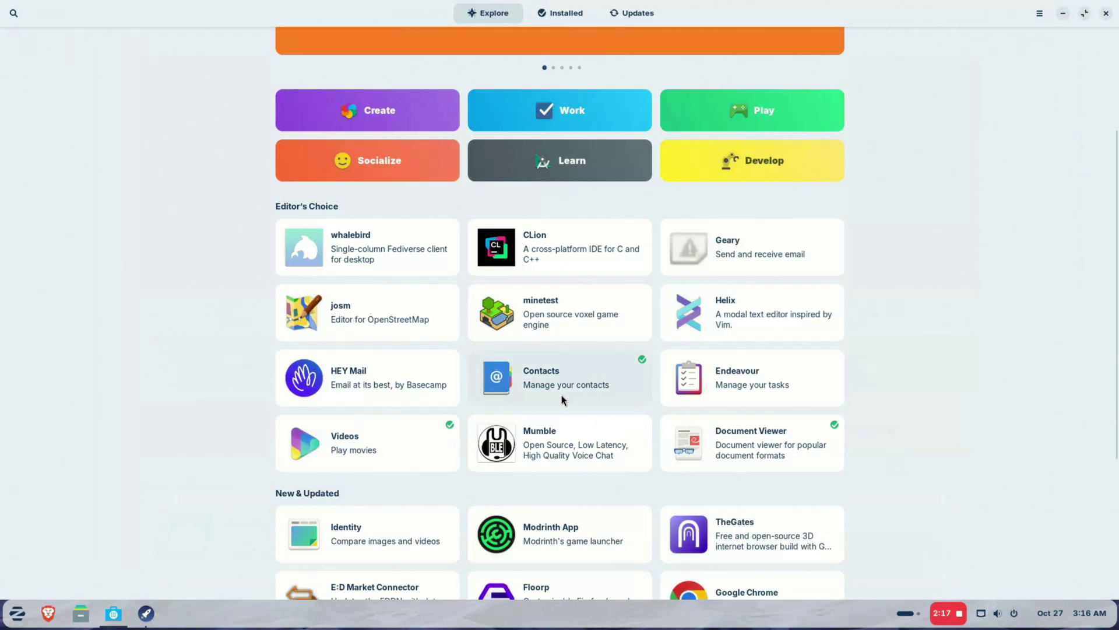
scroll(561, 396, "down", 1)
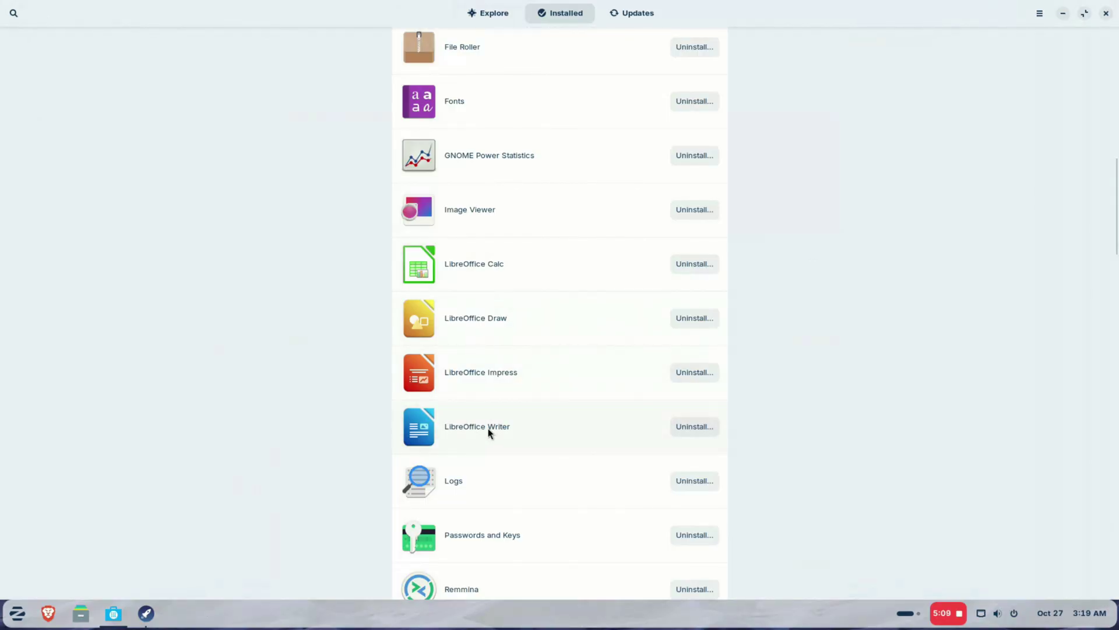
scroll(488, 428, "down", 2)
scroll(488, 432, "down", 8)
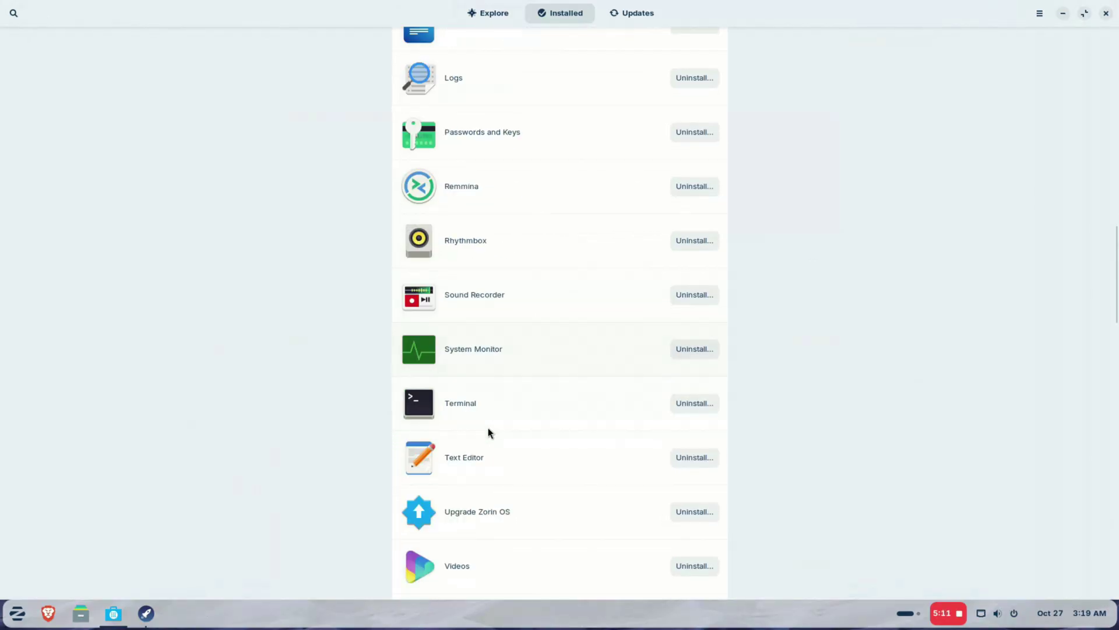
scroll(488, 432, "down", 11)
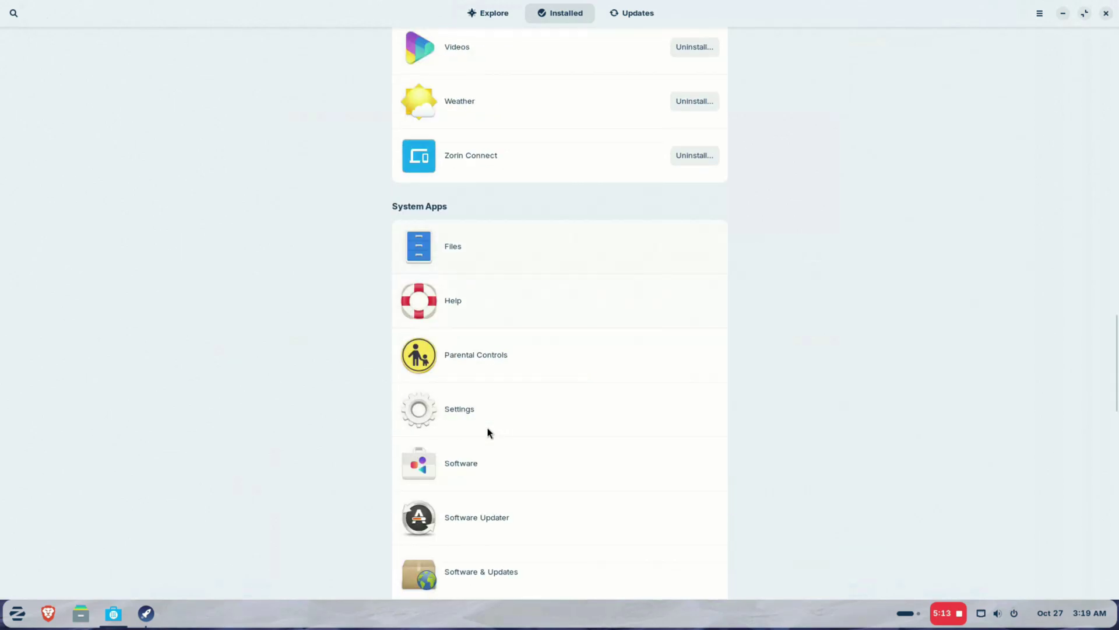
scroll(487, 429, "down", 10)
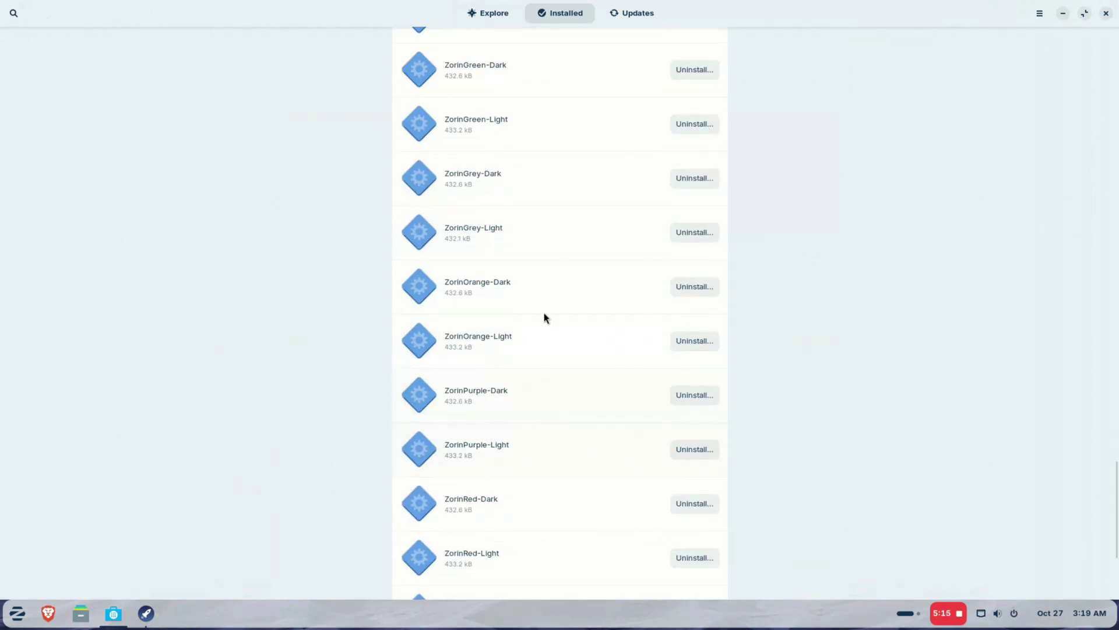
left_click(629, 13)
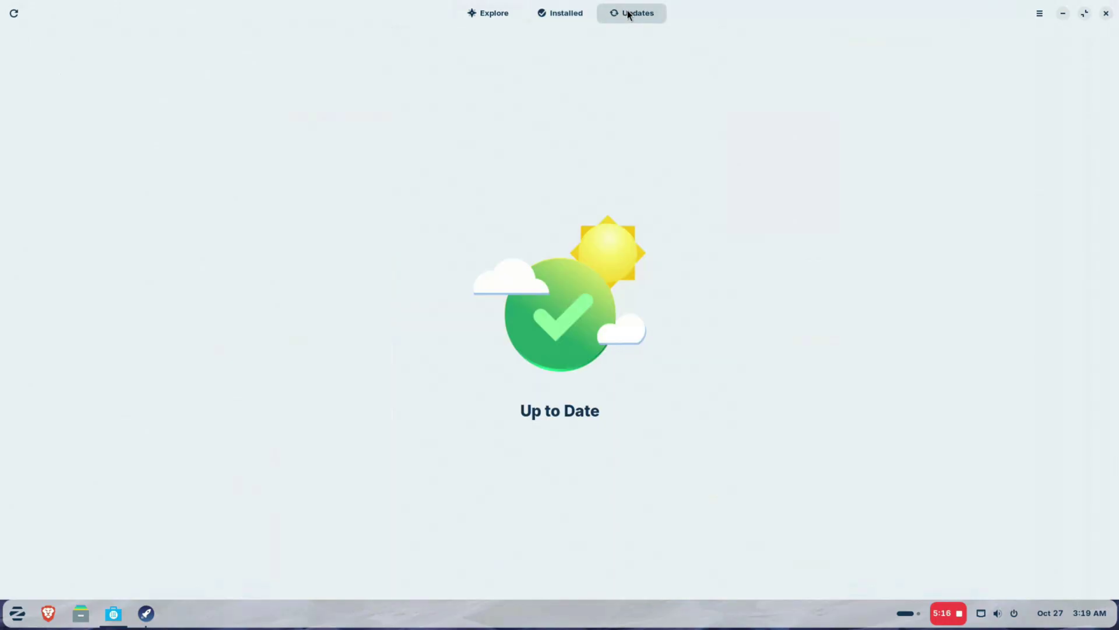
left_click(1106, 13)
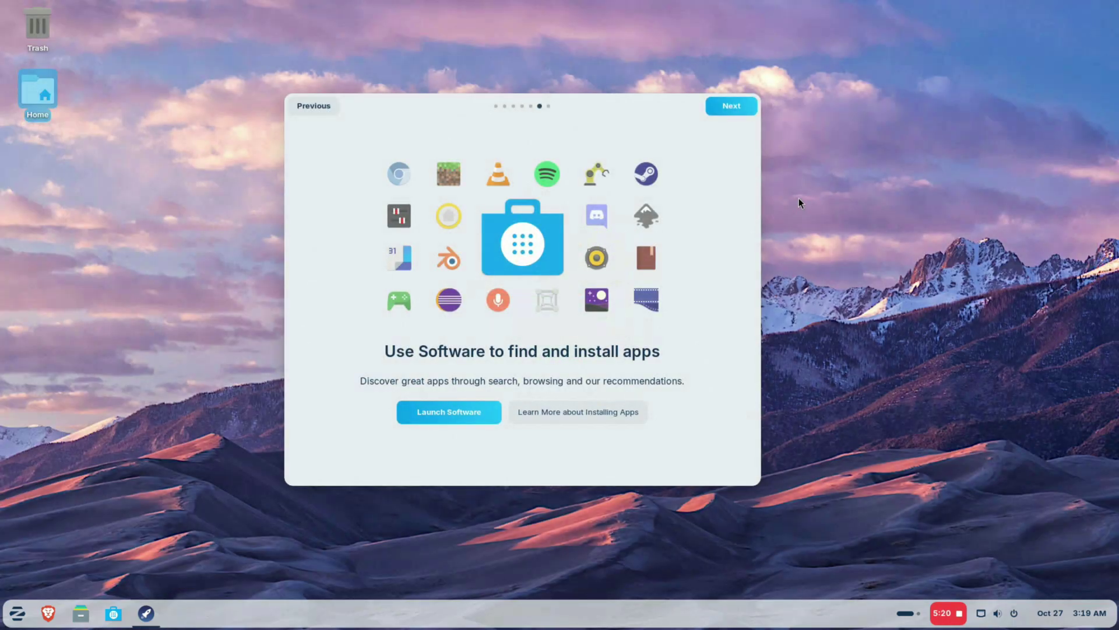
left_click(731, 107)
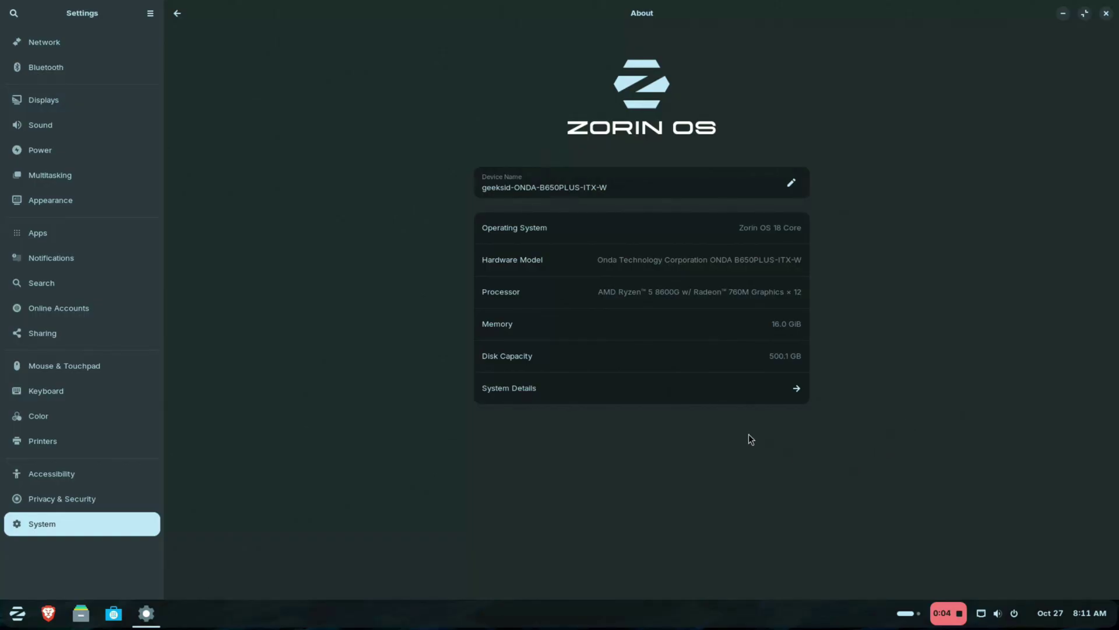
Step: View System Details, highlight the processor and graphics card names, then close it and press Super
left_click(749, 393)
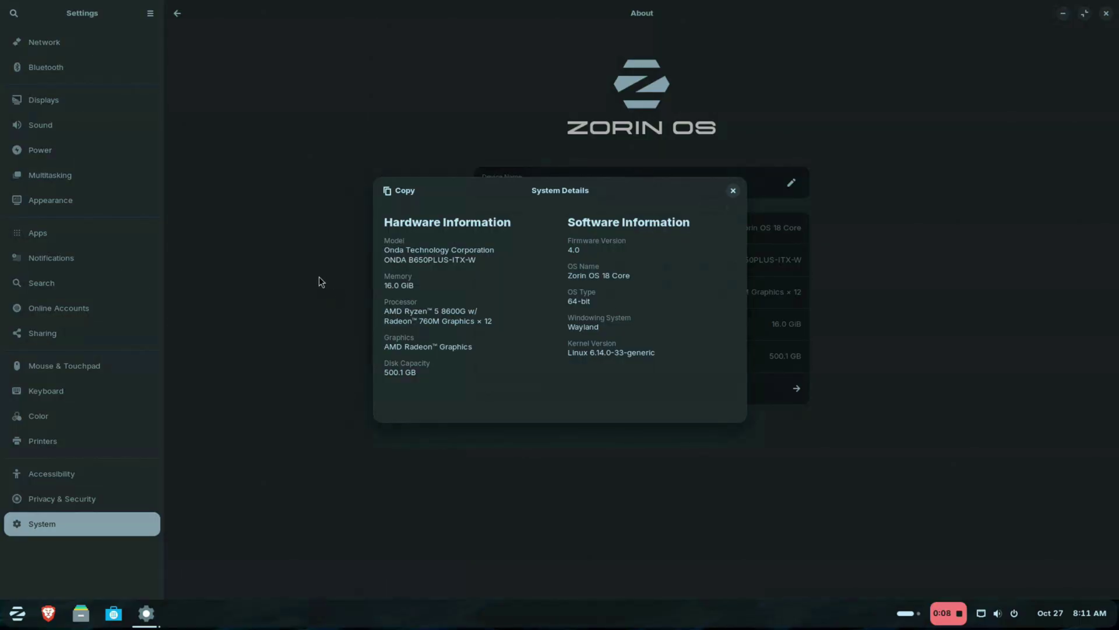
triple_click(386, 309)
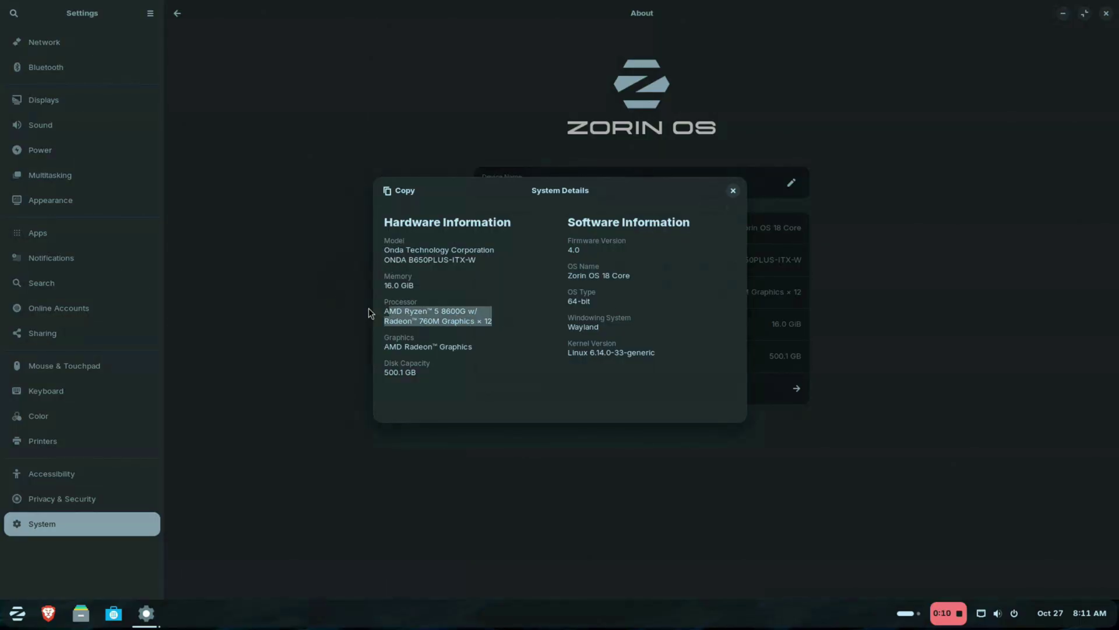
left_click(385, 312)
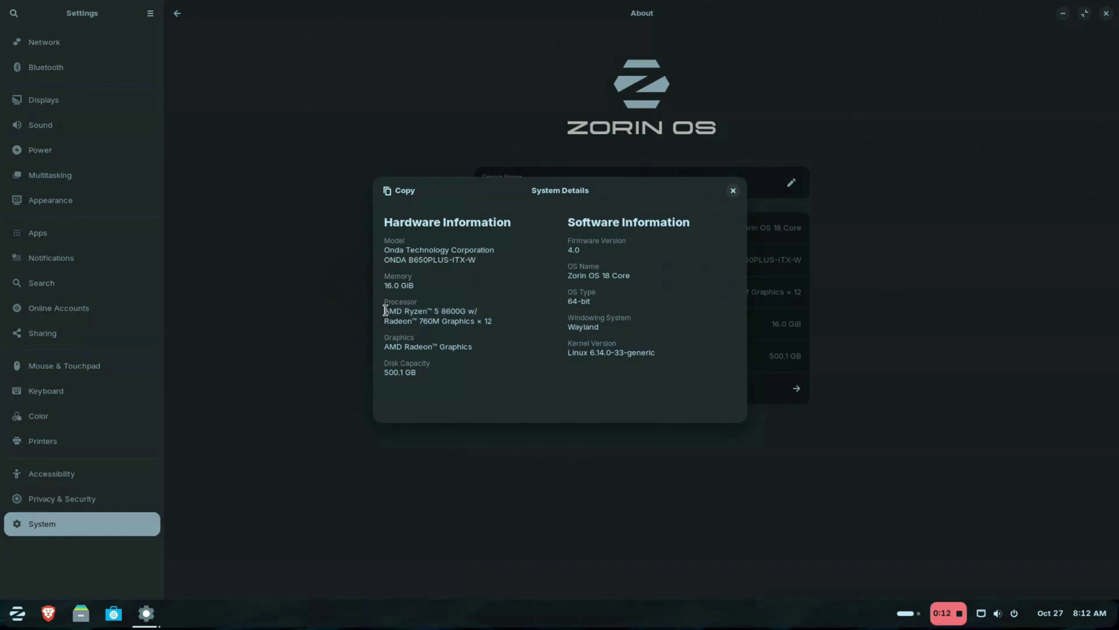
triple_click(386, 312)
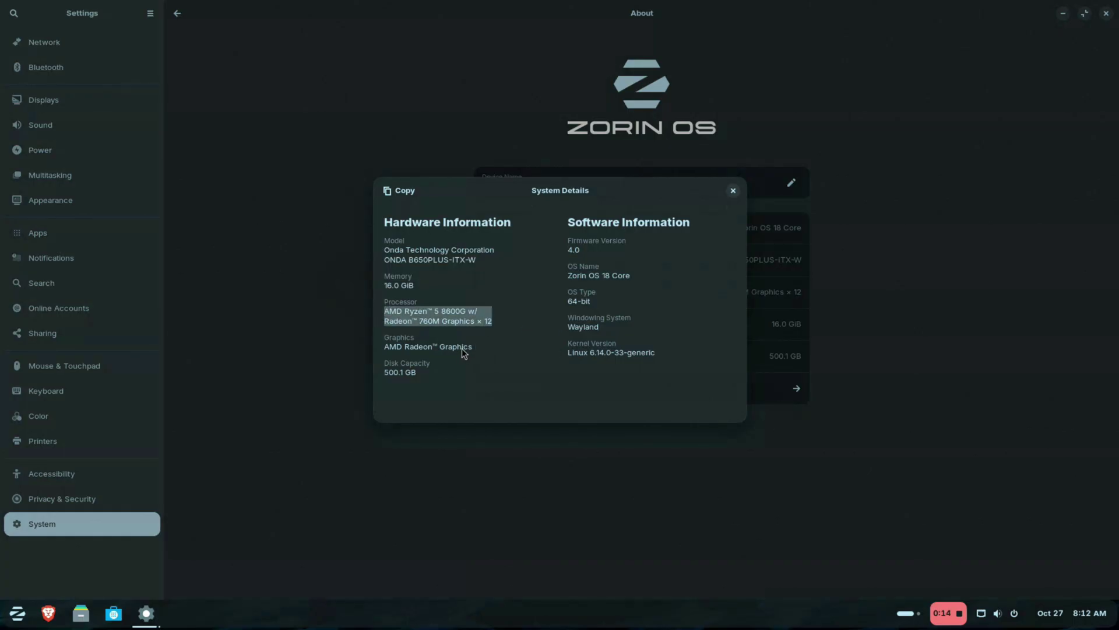
left_click_drag(375, 349, 529, 350)
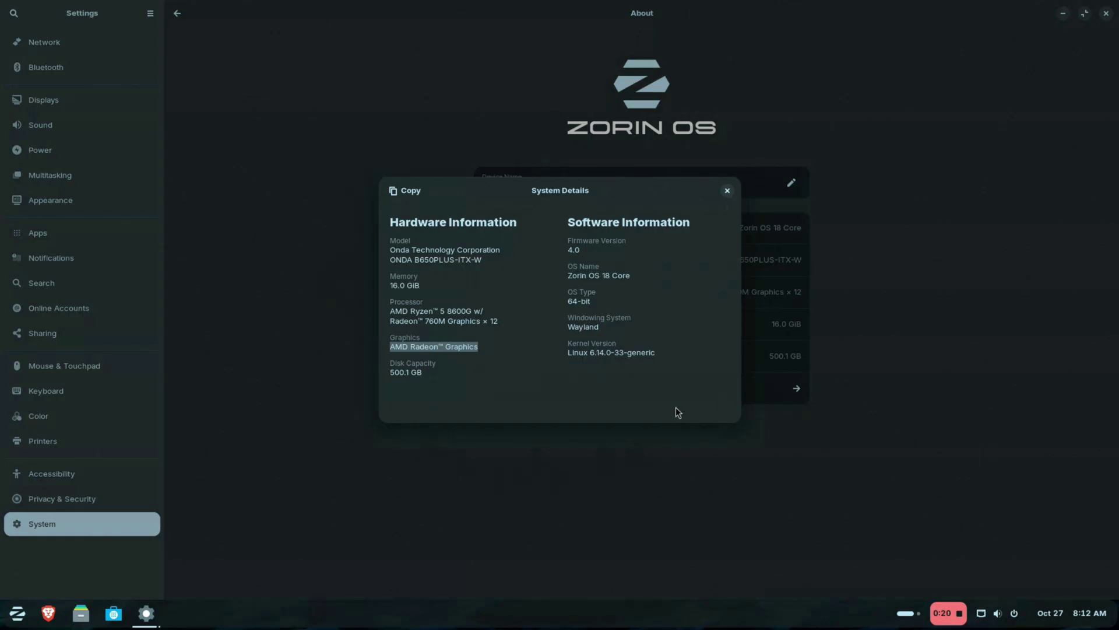
left_click(727, 192)
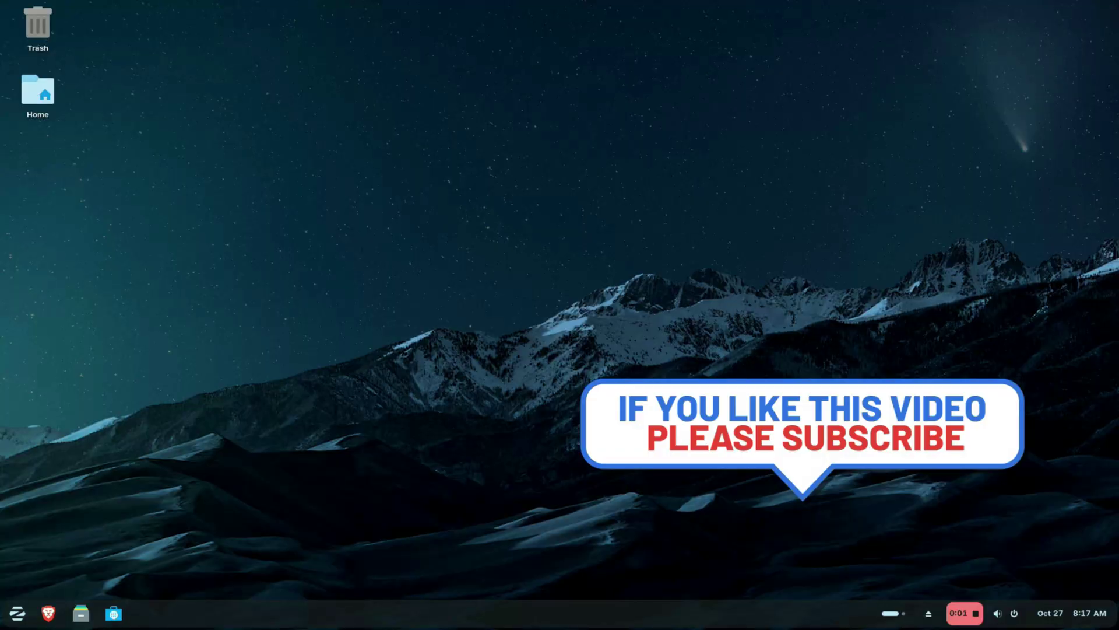
key("super")
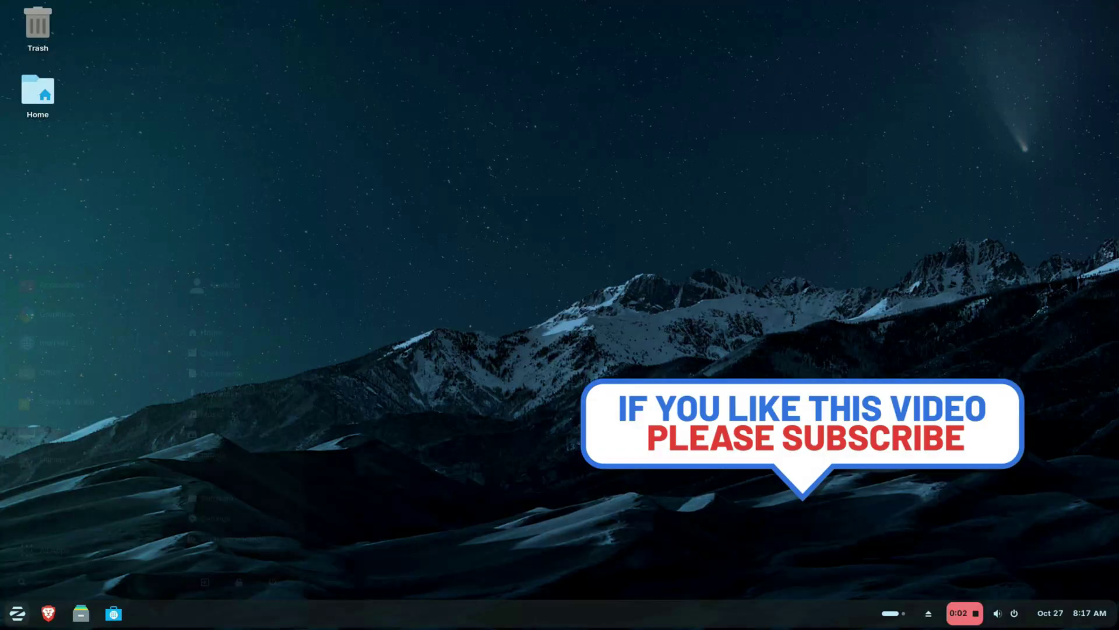